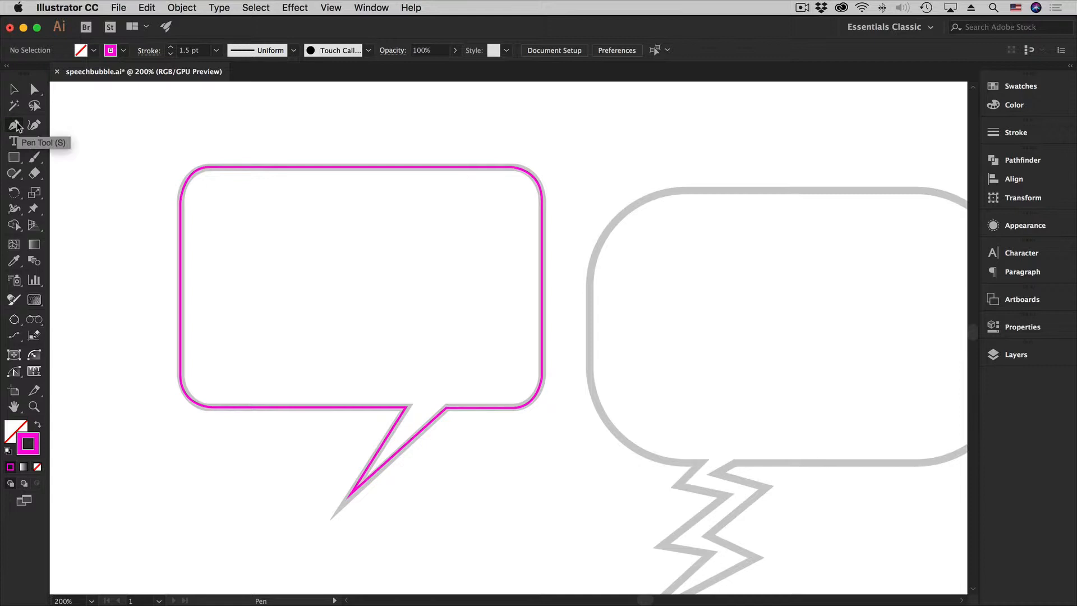
pyautogui.click(16, 124)
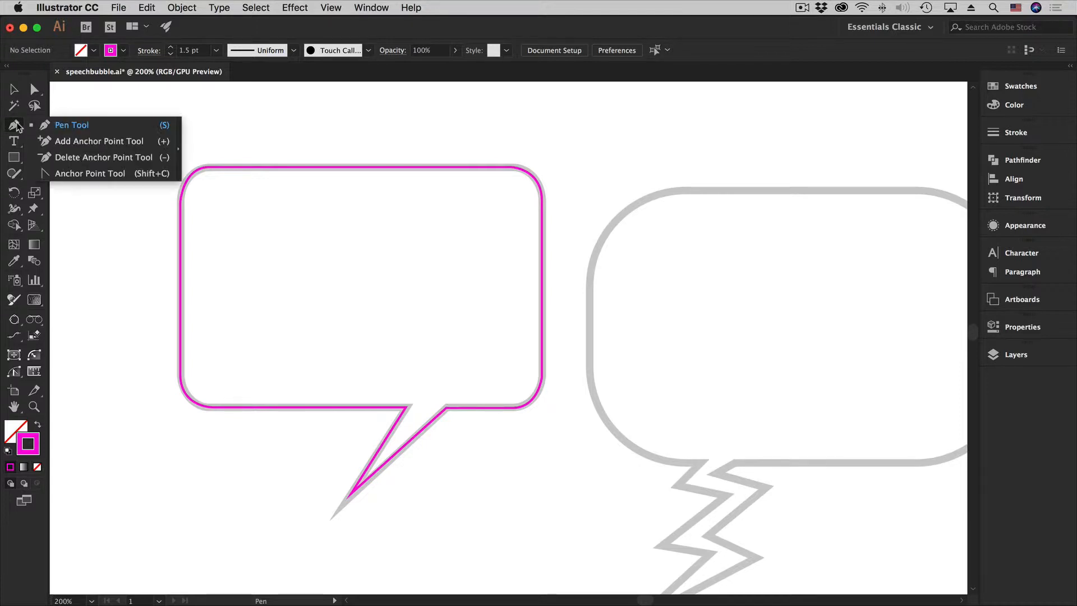
pyautogui.click(78, 177)
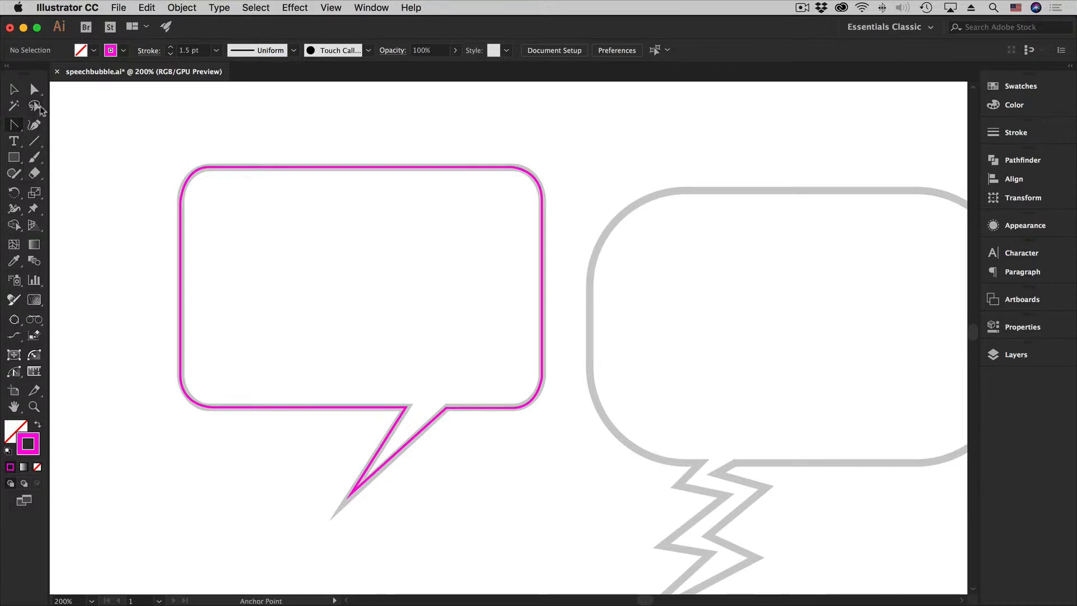
pyautogui.click(34, 89)
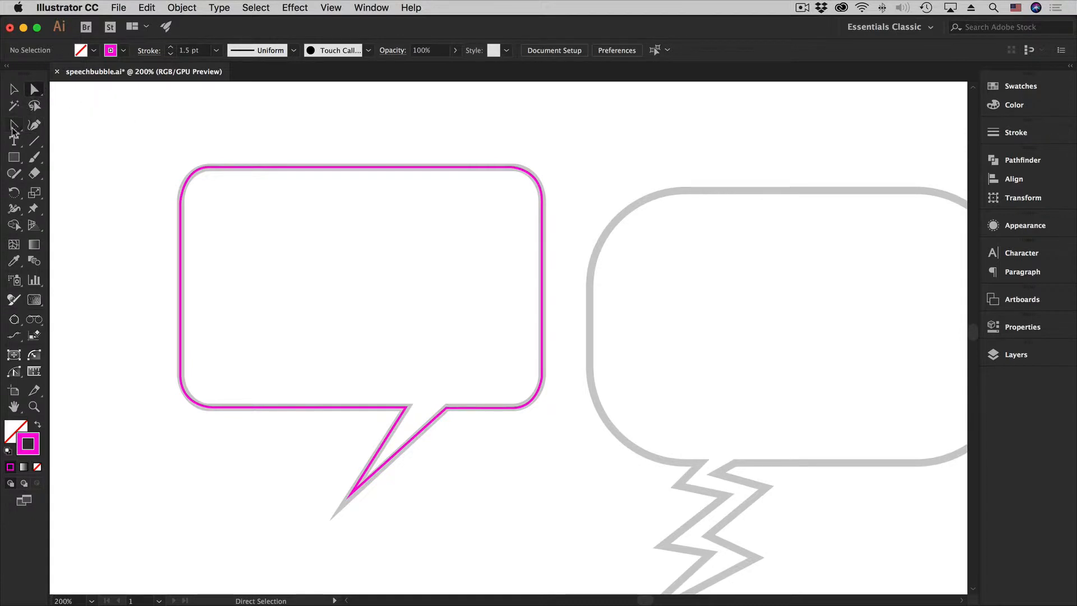
pyautogui.moveTo(13, 128); pyautogui.dragTo(67, 133)
pyautogui.click(66, 131)
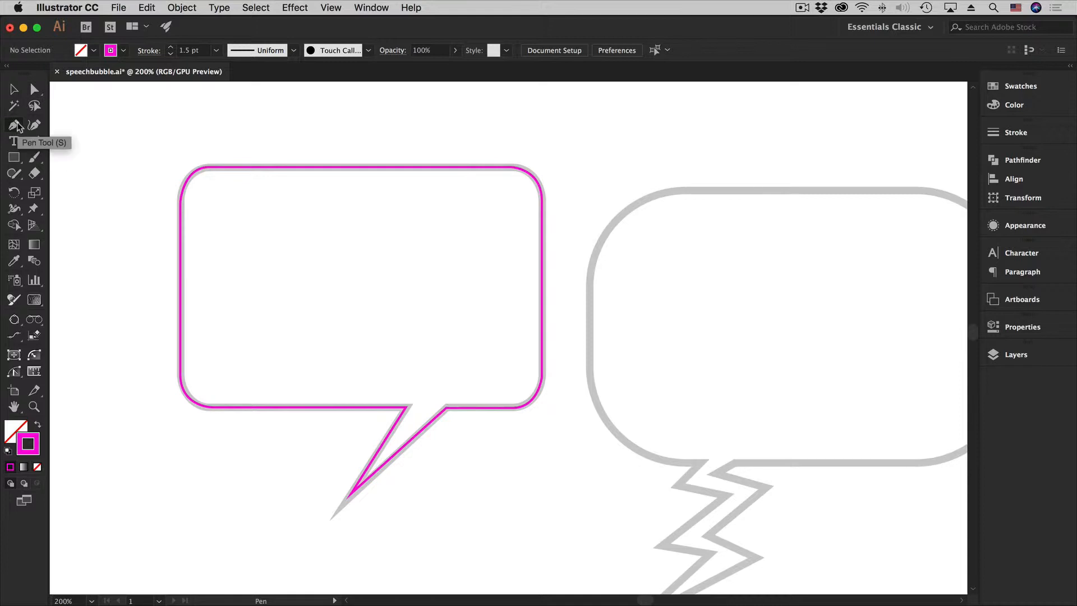
pyautogui.moveTo(14, 128); pyautogui.dragTo(14, 128)
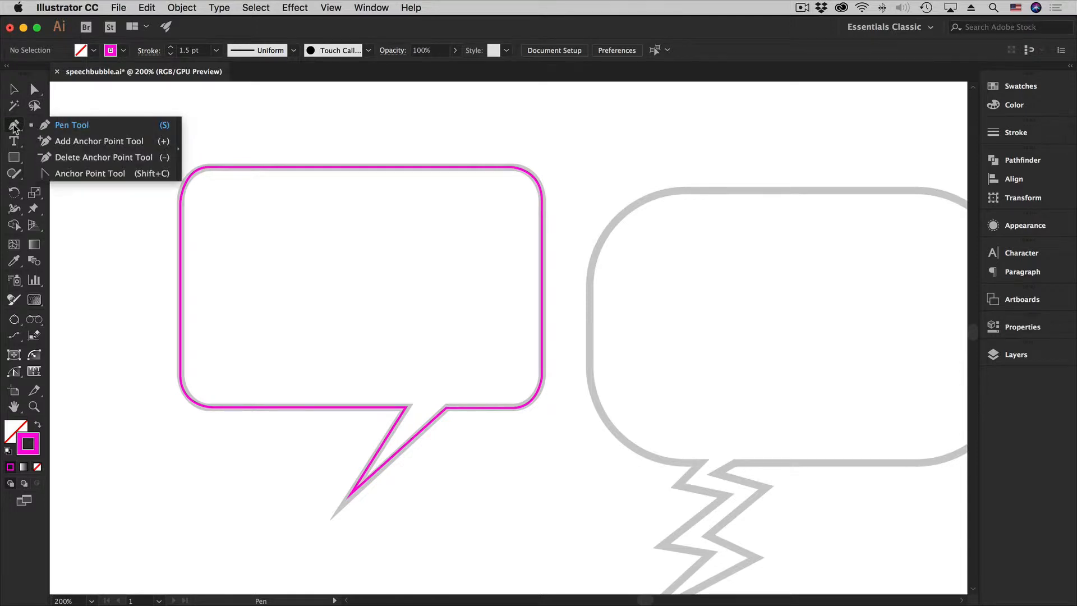
pyautogui.click(80, 174)
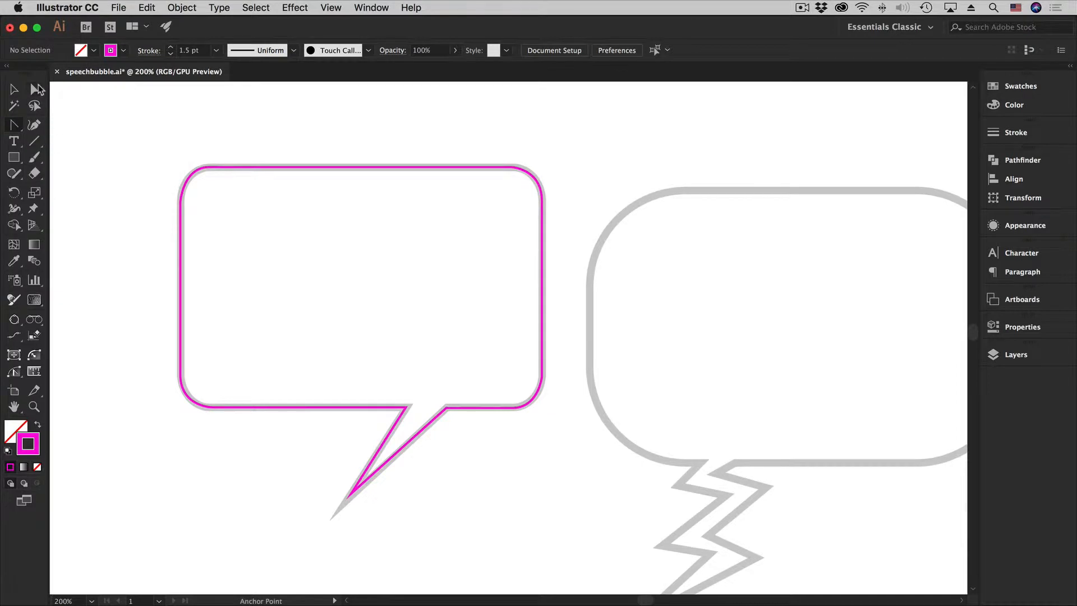
pyautogui.moveTo(35, 89); pyautogui.dragTo(38, 87)
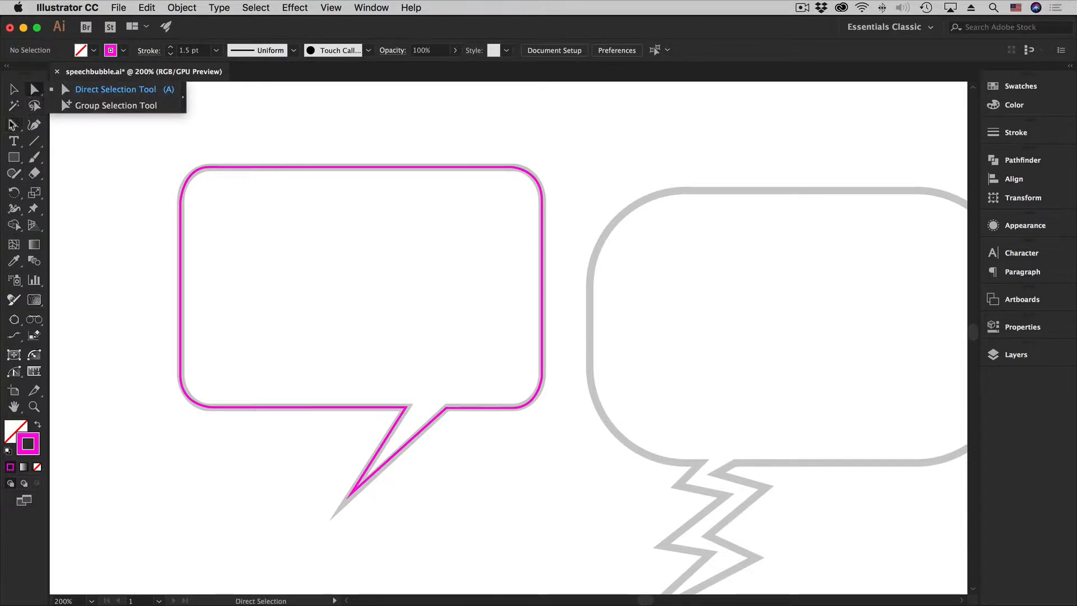
# Trace the left zigzag edge of the middle bubble's lightning tail with the Pen tool, from the tip up to the bubble's bottom edge.
pyautogui.moveTo(14, 126); pyautogui.dragTo(14, 126)
pyautogui.click(72, 125)
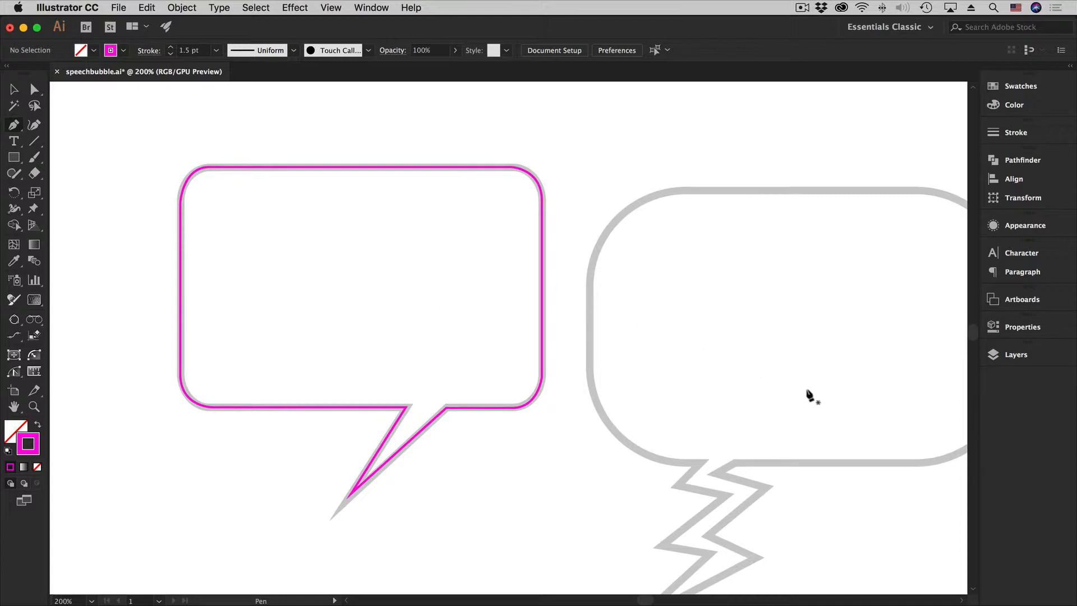
pyautogui.moveTo(835, 403); pyautogui.dragTo(598, 335)
pyautogui.moveTo(678, 339); pyautogui.dragTo(517, 344)
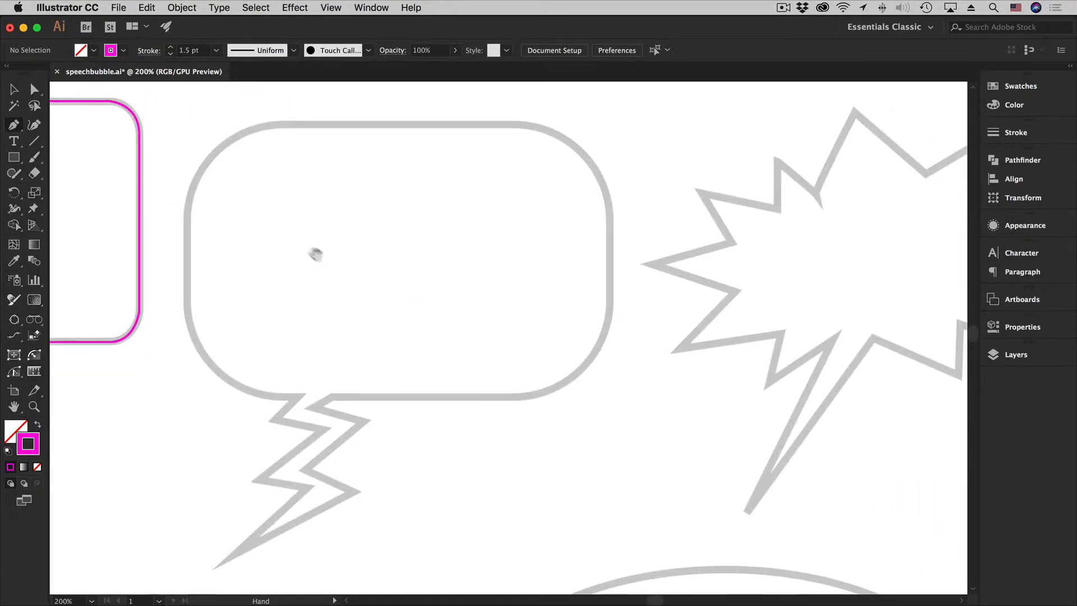
pyautogui.moveTo(299, 180); pyautogui.dragTo(241, 171)
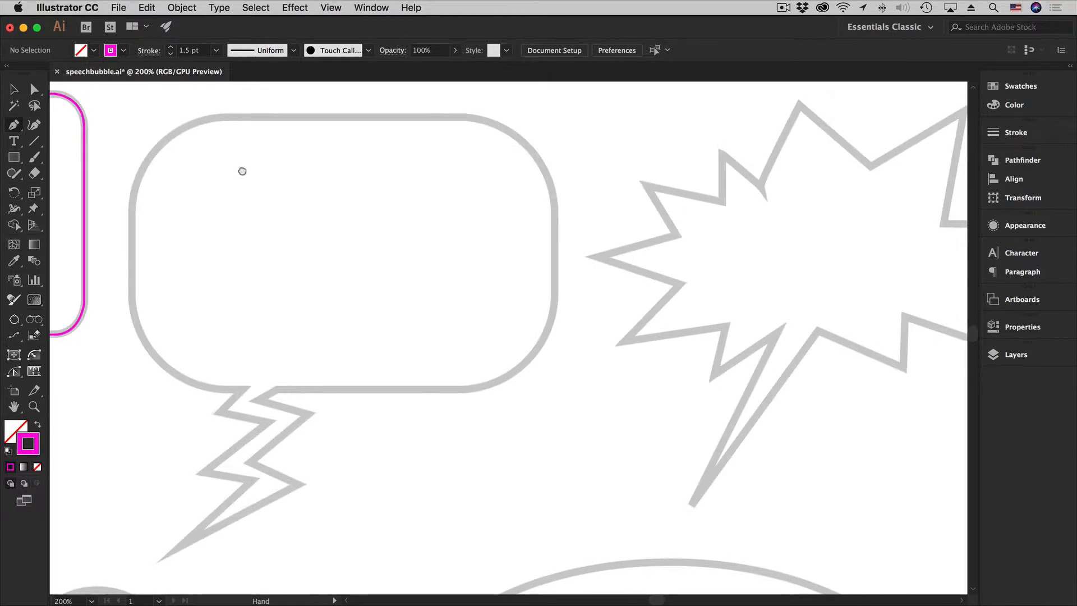
pyautogui.moveTo(269, 221); pyautogui.dragTo(482, 232)
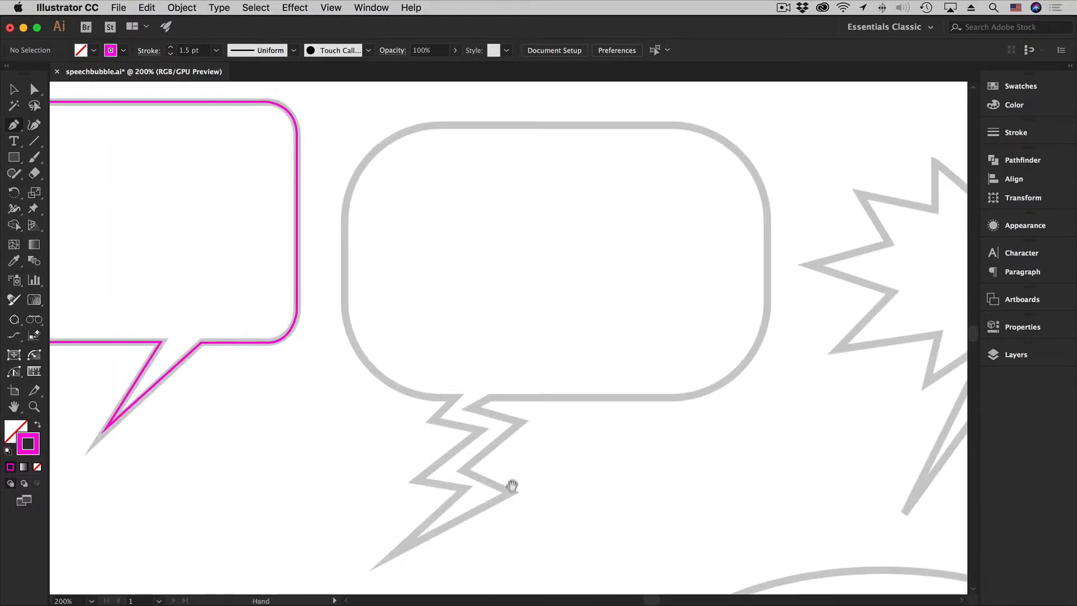
pyautogui.moveTo(510, 486)
pyautogui.mouseDown()
pyautogui.moveTo(519, 418)
pyautogui.moveTo(503, 490)
pyautogui.mouseUp()
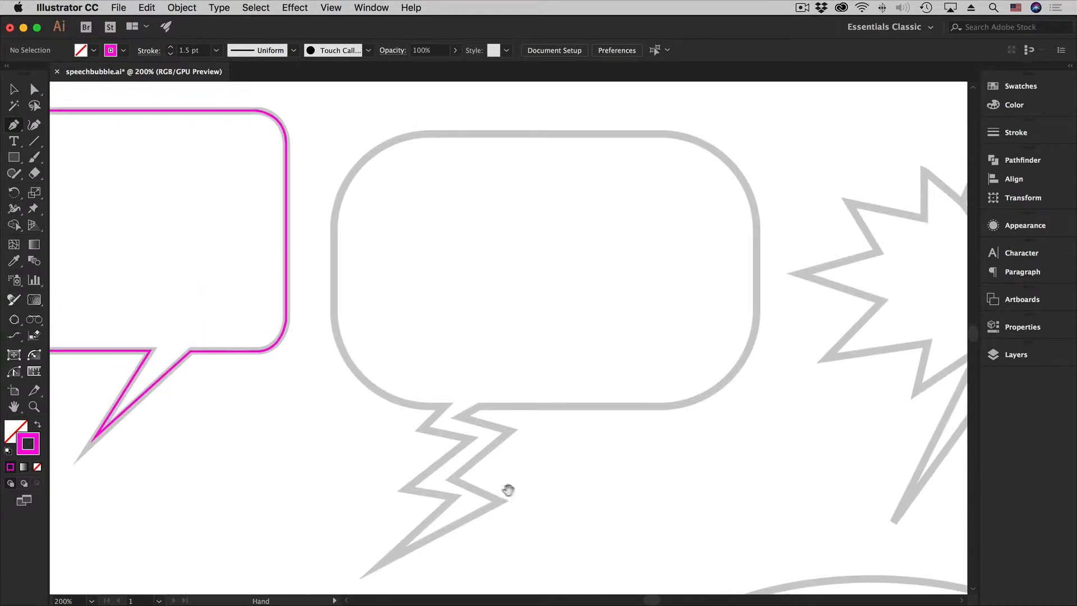
pyautogui.moveTo(604, 438); pyautogui.dragTo(562, 444)
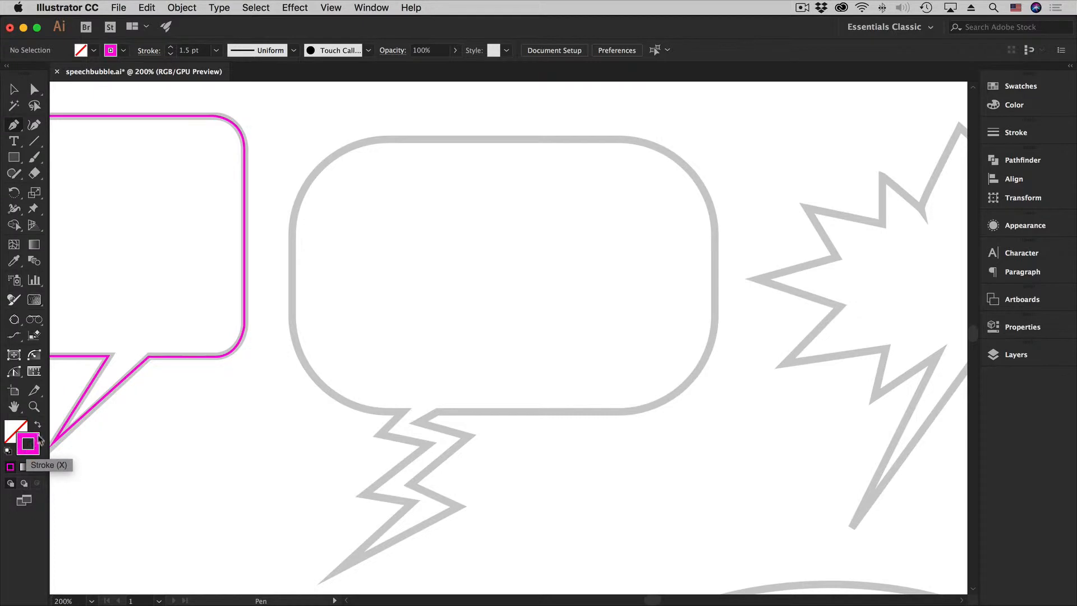
pyautogui.click(349, 560)
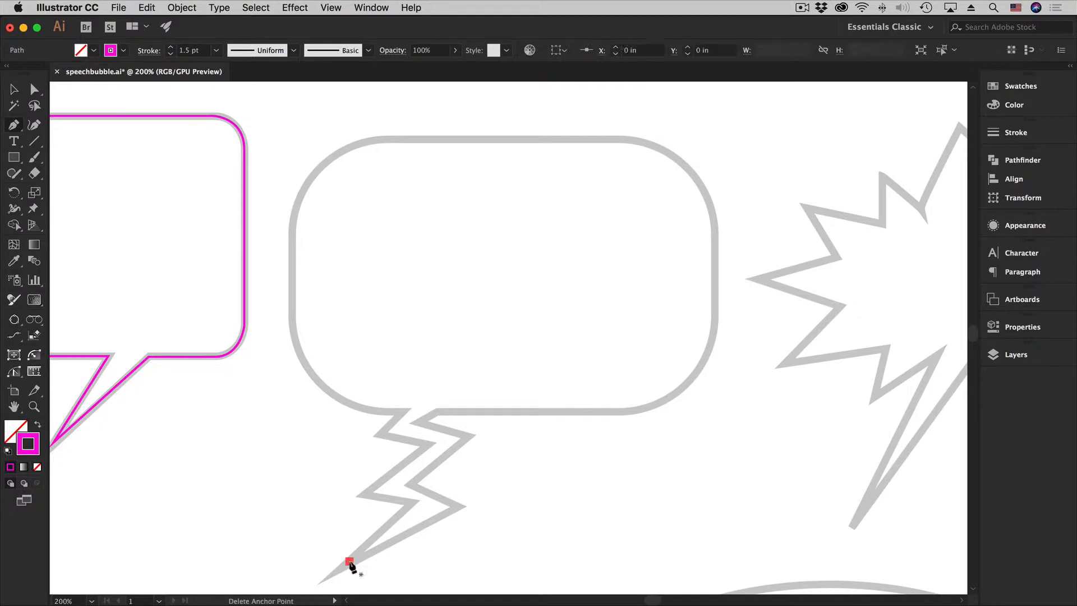
pyautogui.click(410, 503)
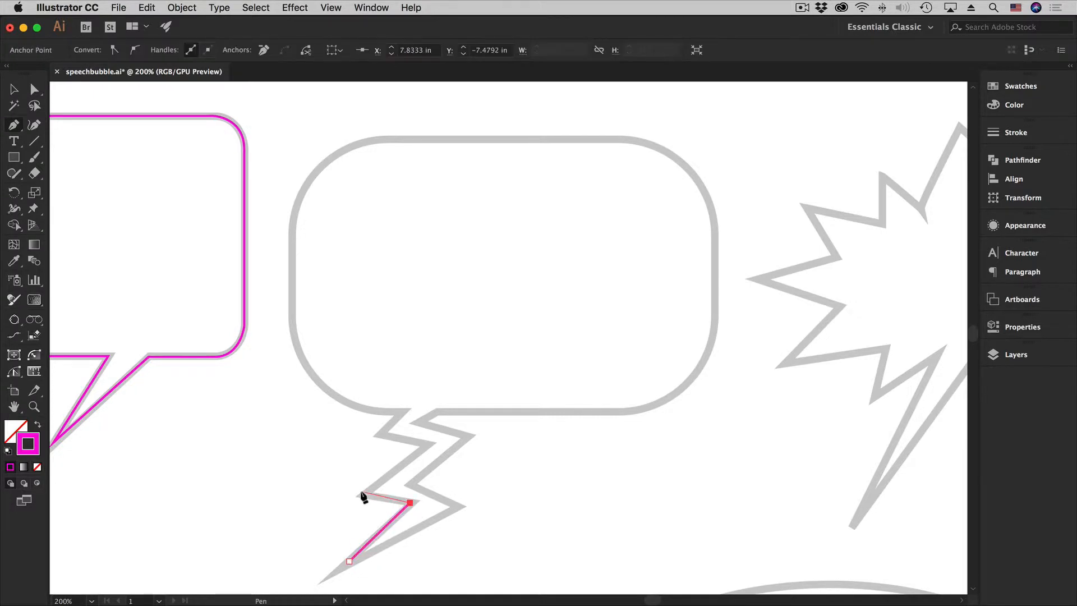
pyautogui.click(365, 494)
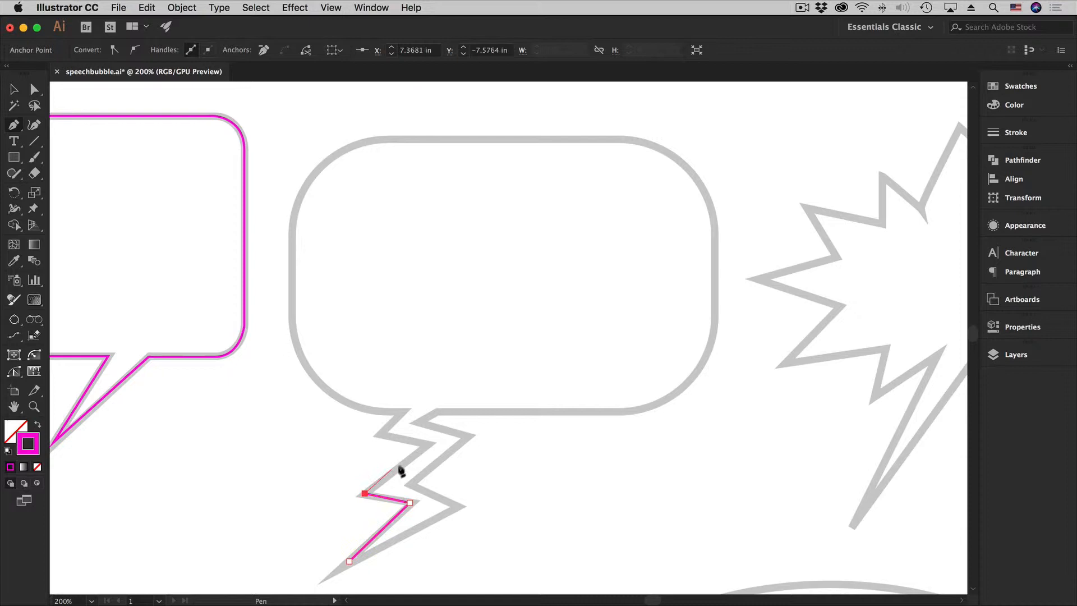
pyautogui.click(427, 444)
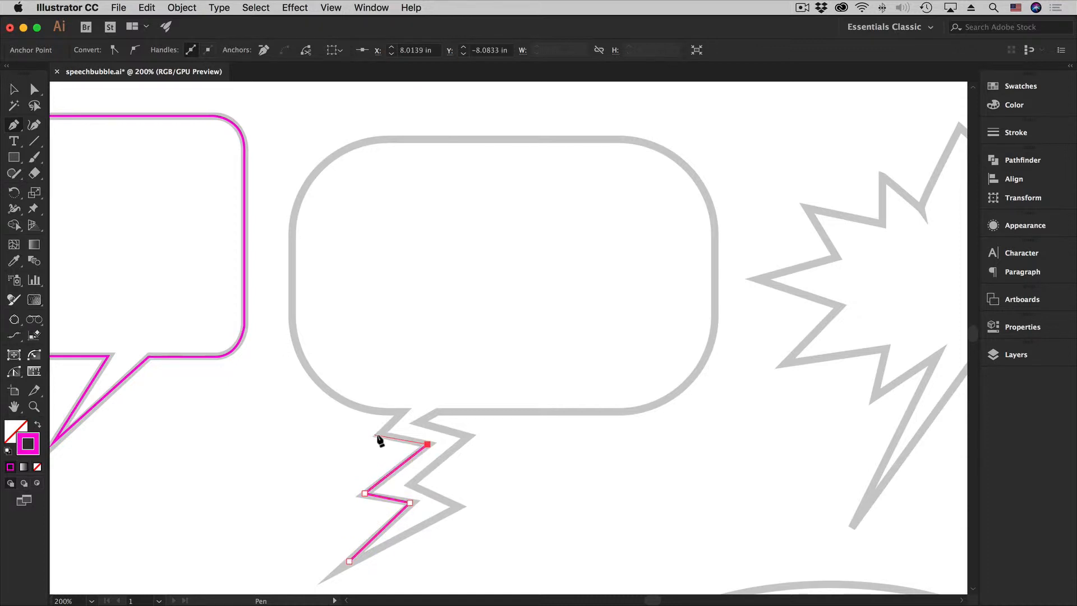
pyautogui.click(381, 435)
pyautogui.click(404, 411)
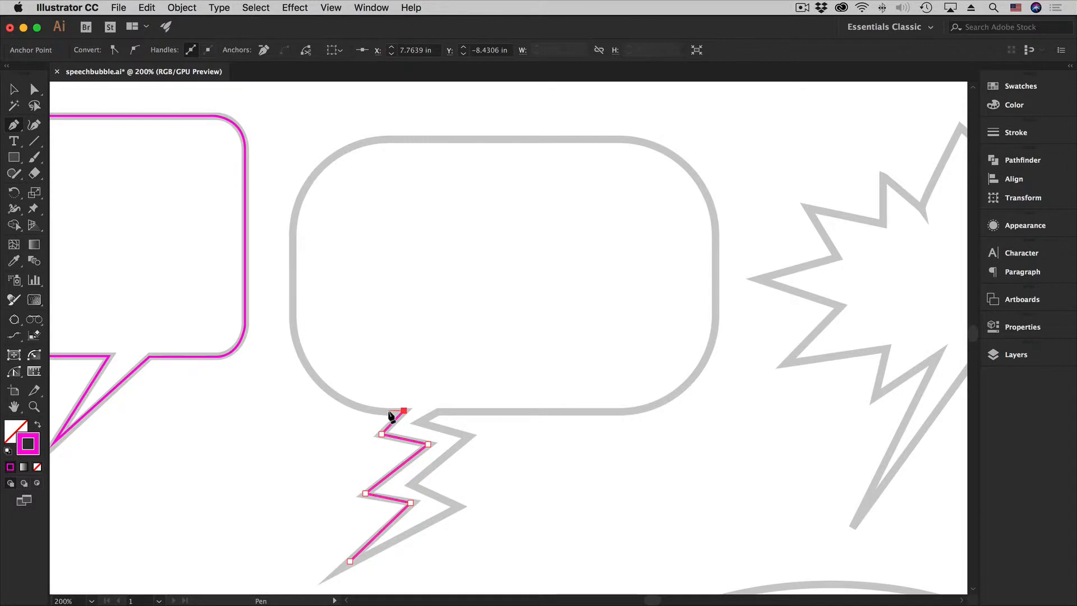
# Extend the path with a short segment along the bubble's bottom edge and a curve around its lower-left corner, using constrained vertical handles.
pyautogui.scroll(2, 392, 417)
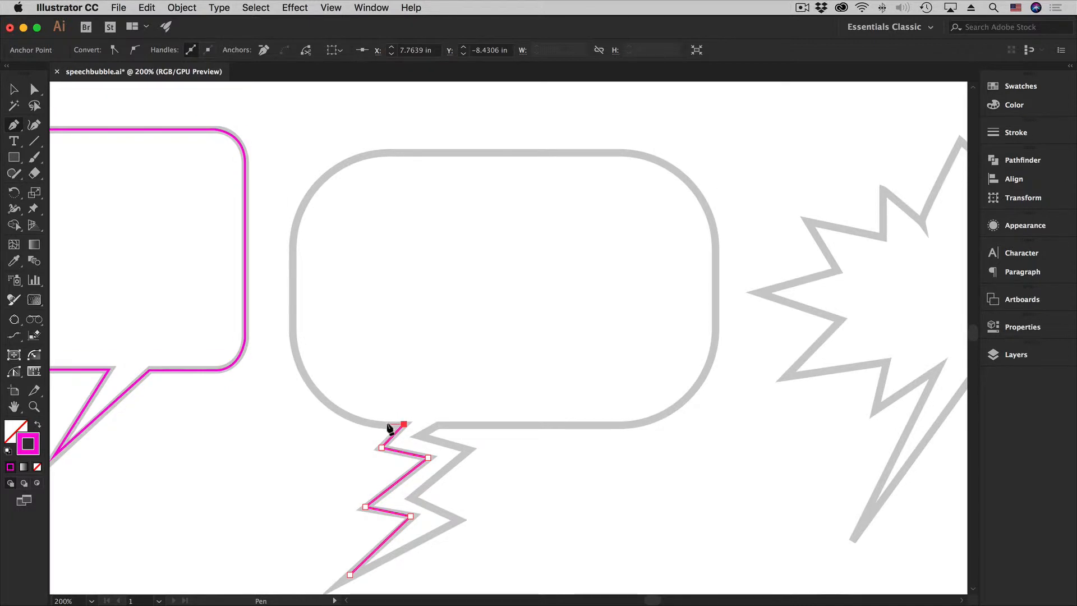
pyautogui.moveTo(392, 430); pyautogui.dragTo(401, 392)
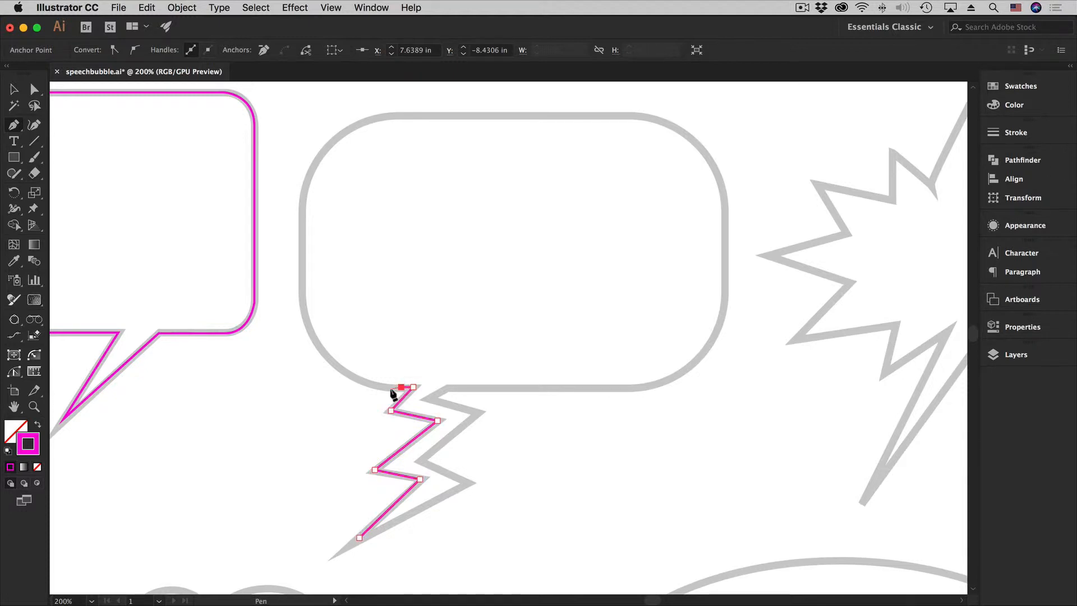
pyautogui.click(302, 298)
pyautogui.press('shift')
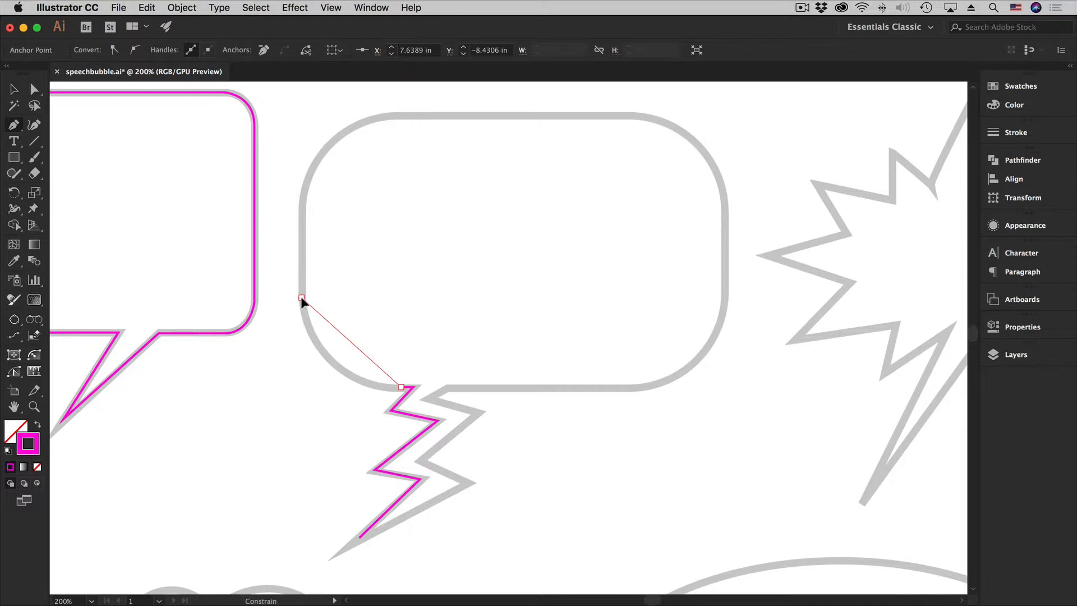
pyautogui.moveTo(301, 296); pyautogui.dragTo(287, 200)
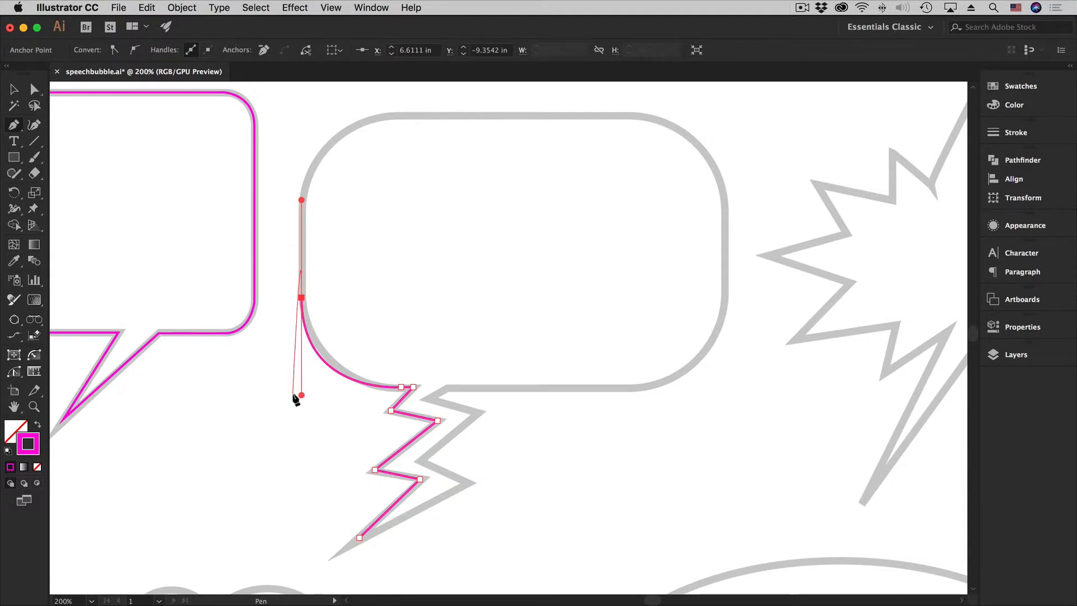
# Shorten the lower direction handle of the anchor on the bubble's left side, retract its upper handle, and deselect the path.
pyautogui.press('alt')
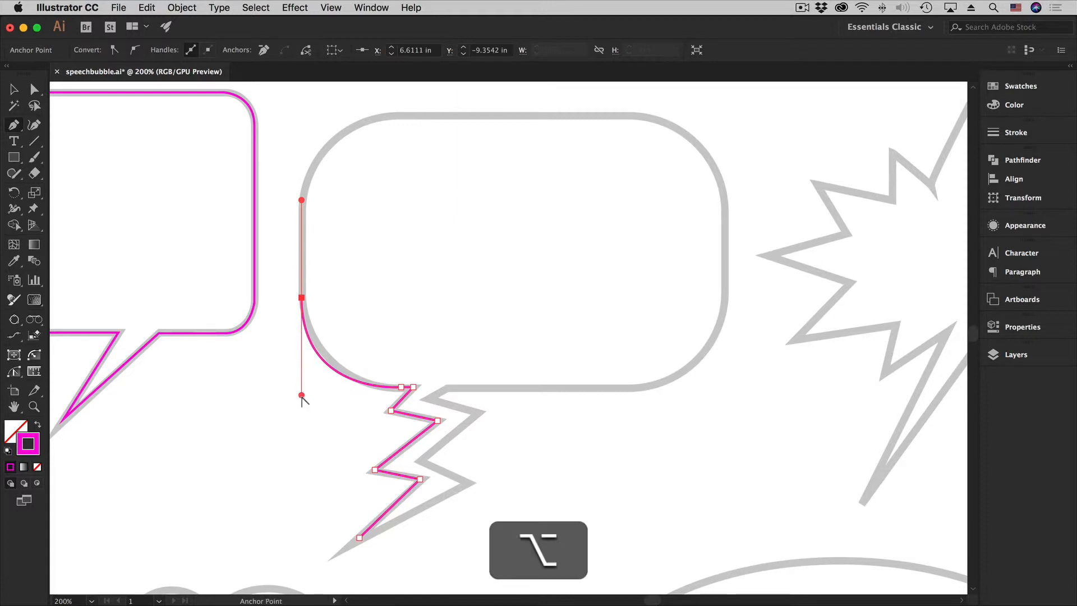
pyautogui.press('alt')
pyautogui.moveTo(301, 397); pyautogui.dragTo(304, 372)
pyautogui.moveTo(304, 377); pyautogui.dragTo(302, 355)
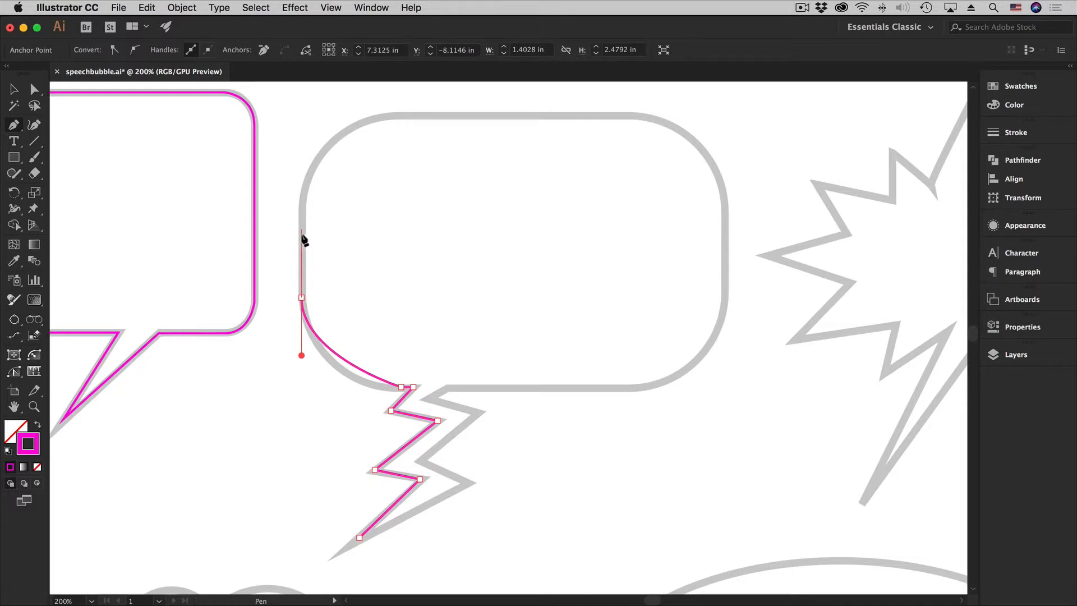
pyautogui.press('super')
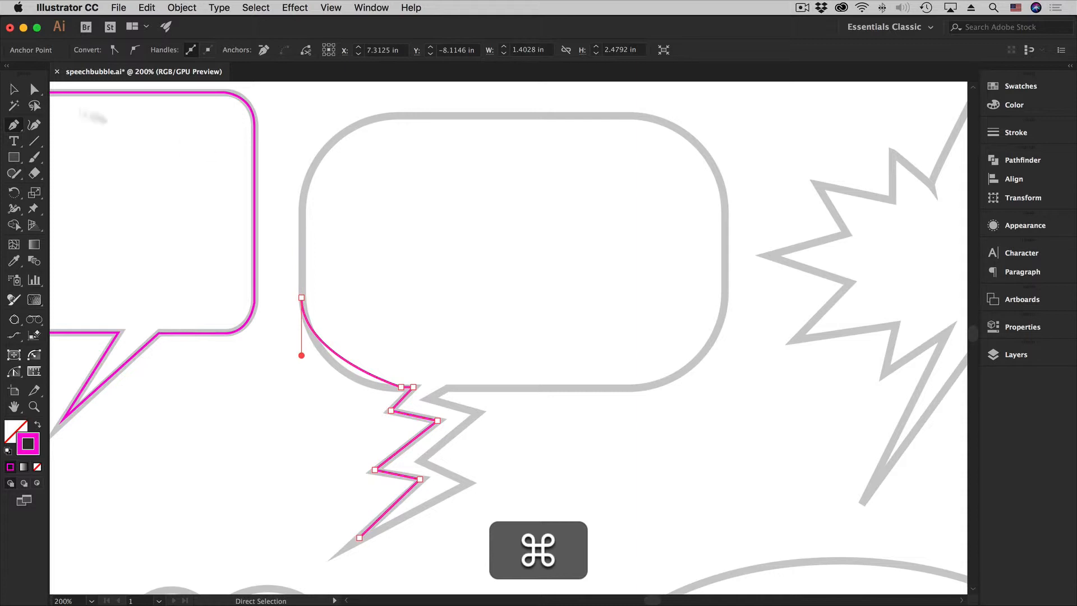
pyautogui.keyDown('super'); pyautogui.click(285, 254); pyautogui.keyUp('super')
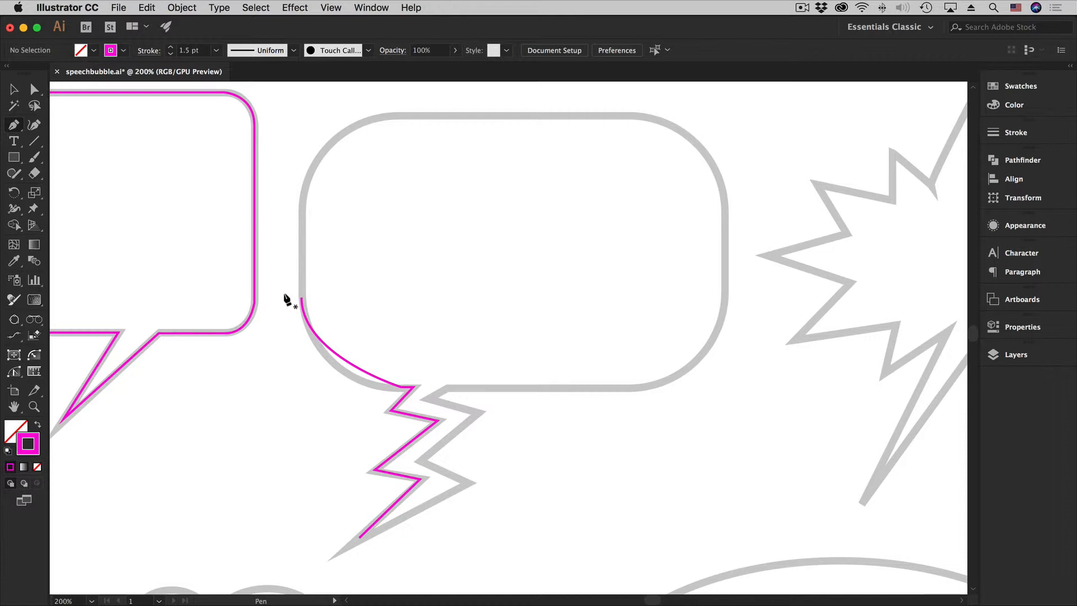
# Pull horizontal handles from the bottom-edge corner anchor to fit the curve to the template, and collapse the right handle back onto the anchor.
pyautogui.press('super')
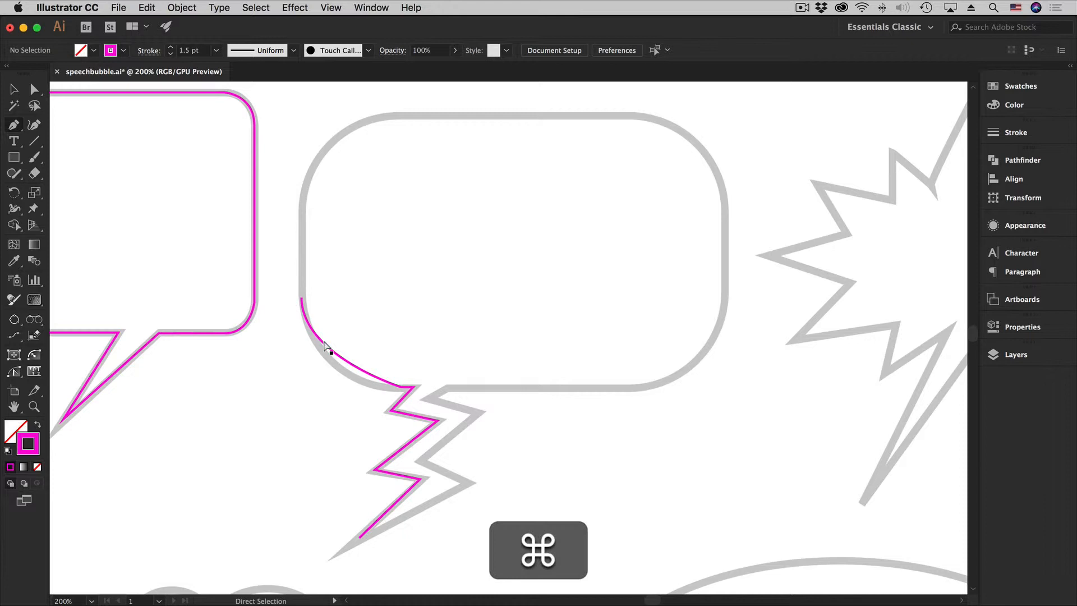
pyautogui.keyDown('super'); pyautogui.click(401, 387); pyautogui.keyUp('super')
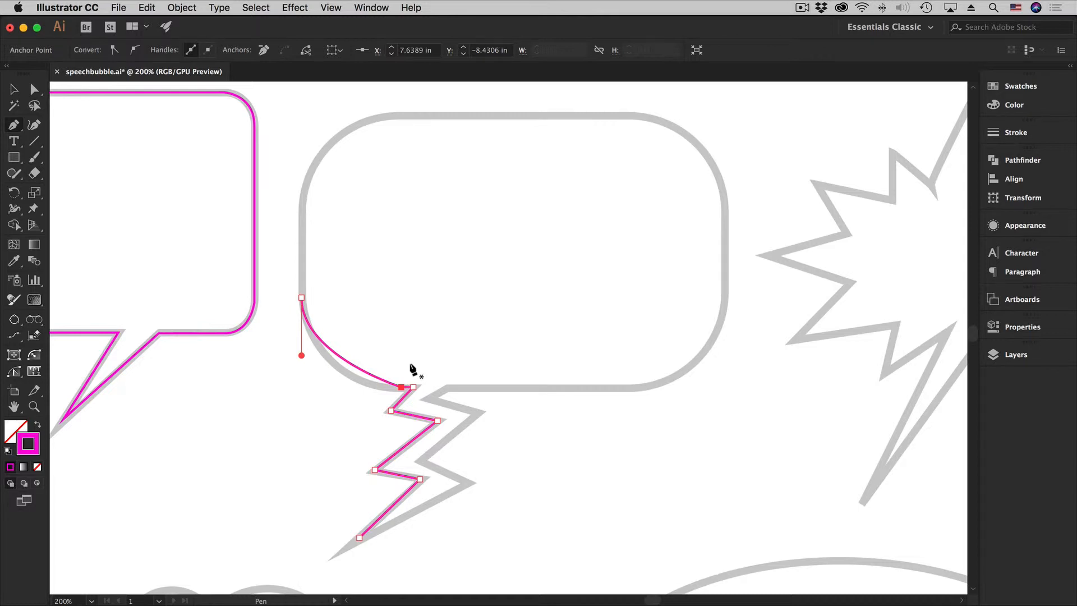
pyautogui.press('alt')
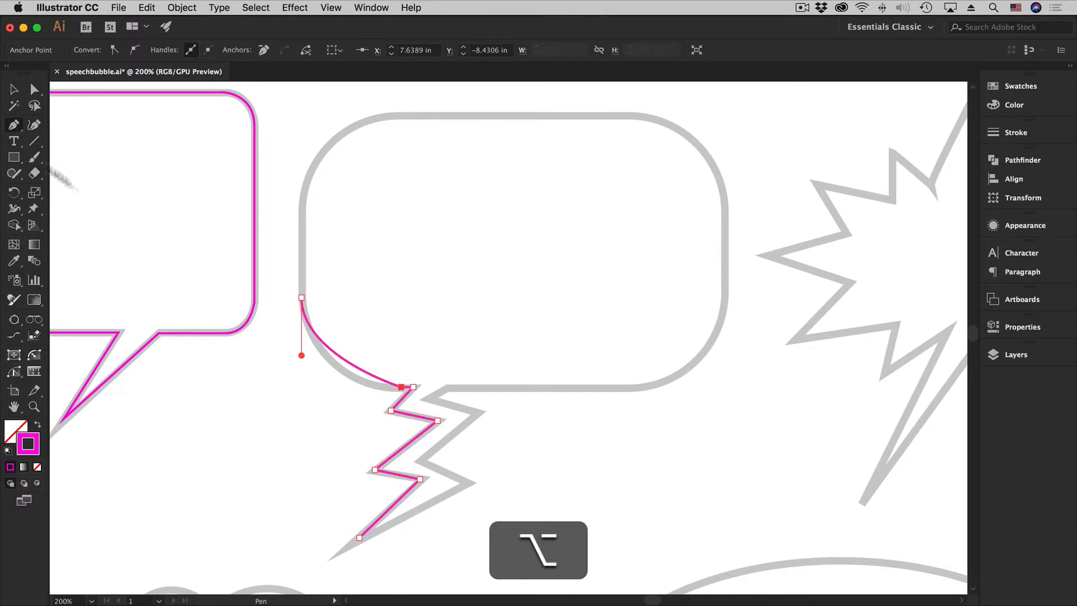
pyautogui.click(14, 125)
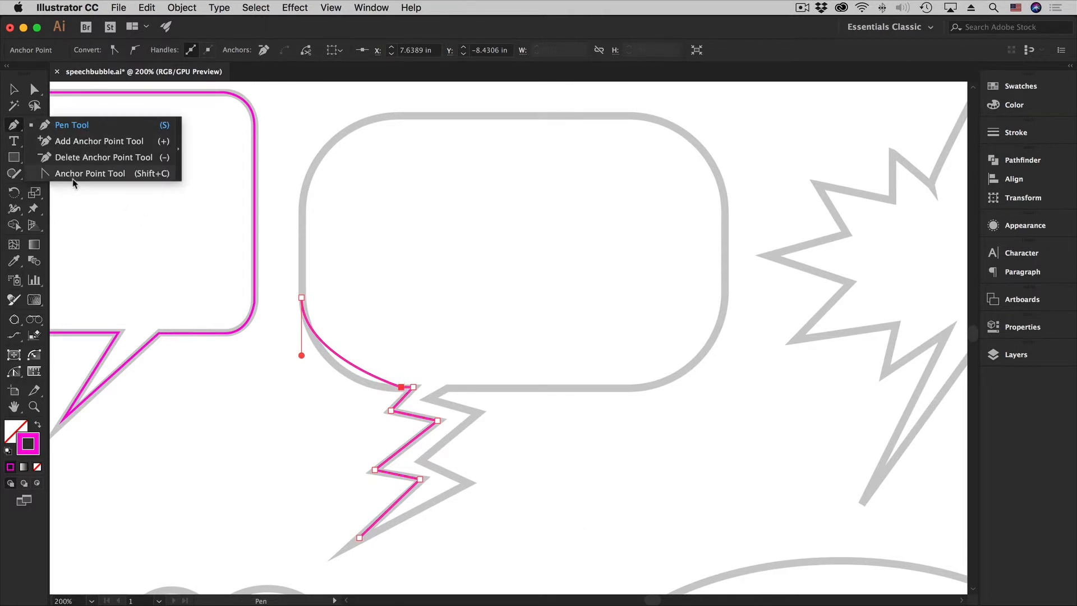
pyautogui.click(11, 126)
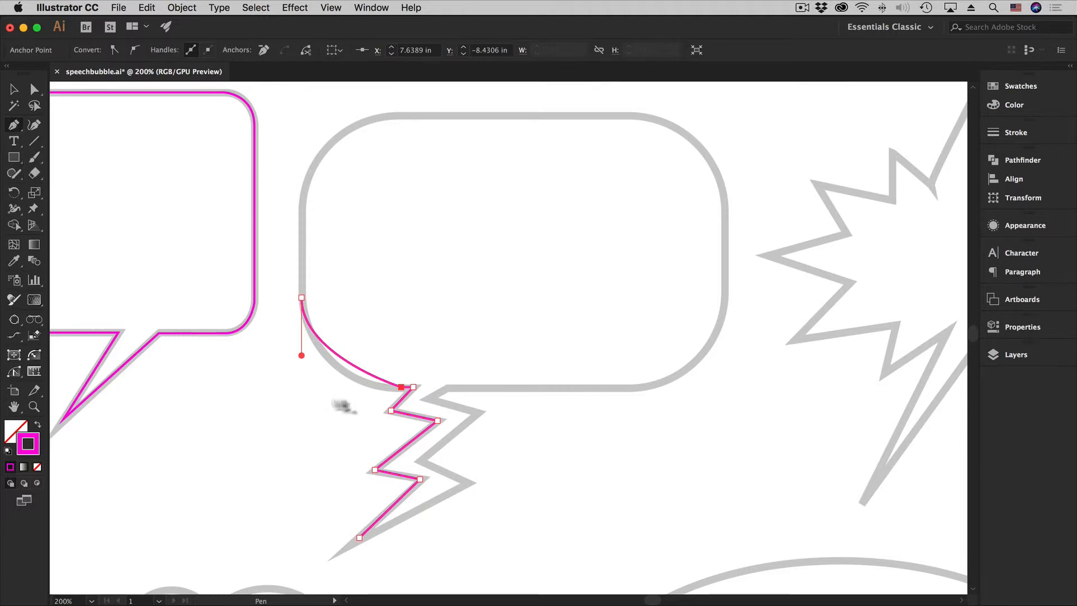
pyautogui.press('alt')
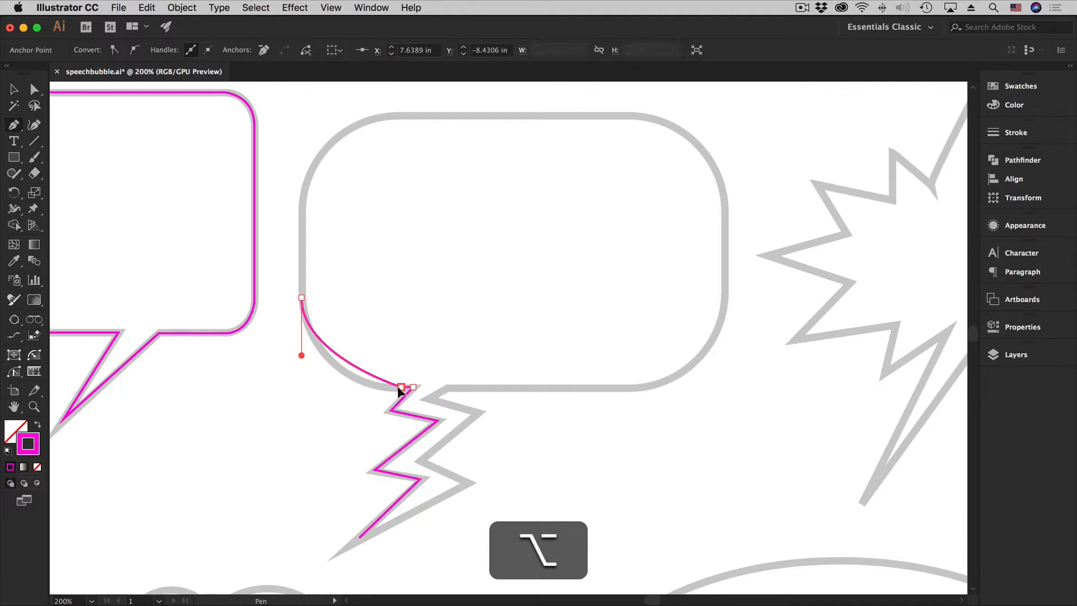
pyautogui.press('shift')
pyautogui.moveTo(400, 388); pyautogui.dragTo(389, 391)
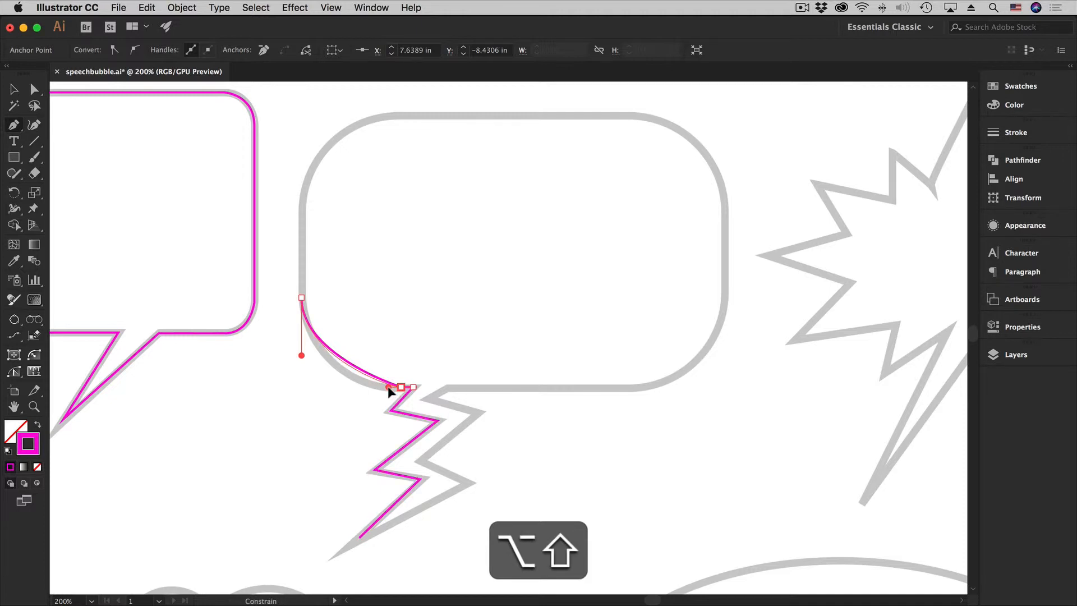
pyautogui.moveTo(390, 391); pyautogui.dragTo(357, 391)
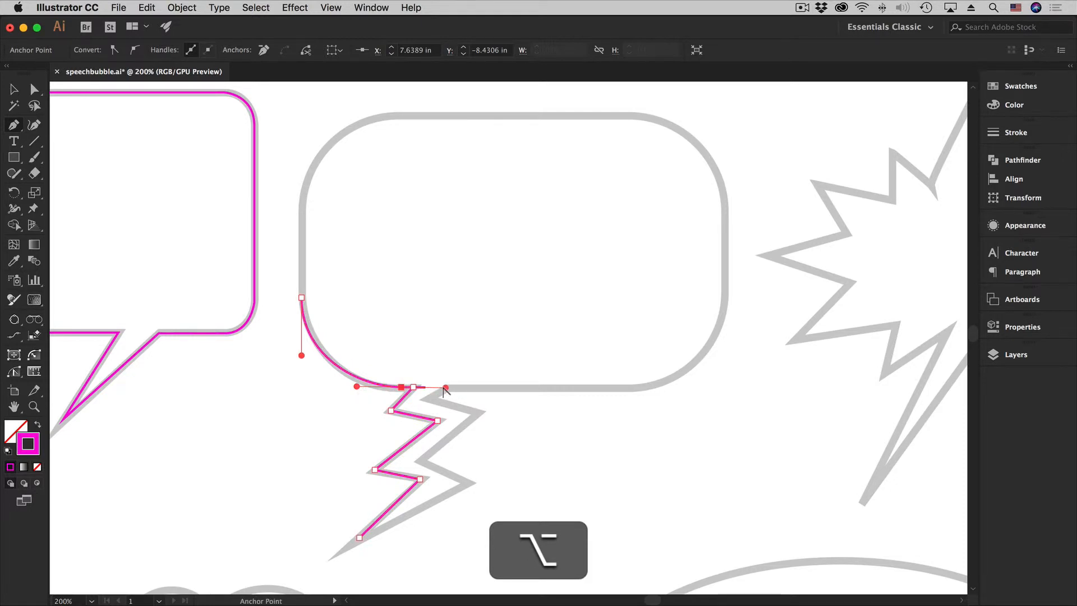
pyautogui.moveTo(446, 387); pyautogui.dragTo(411, 391)
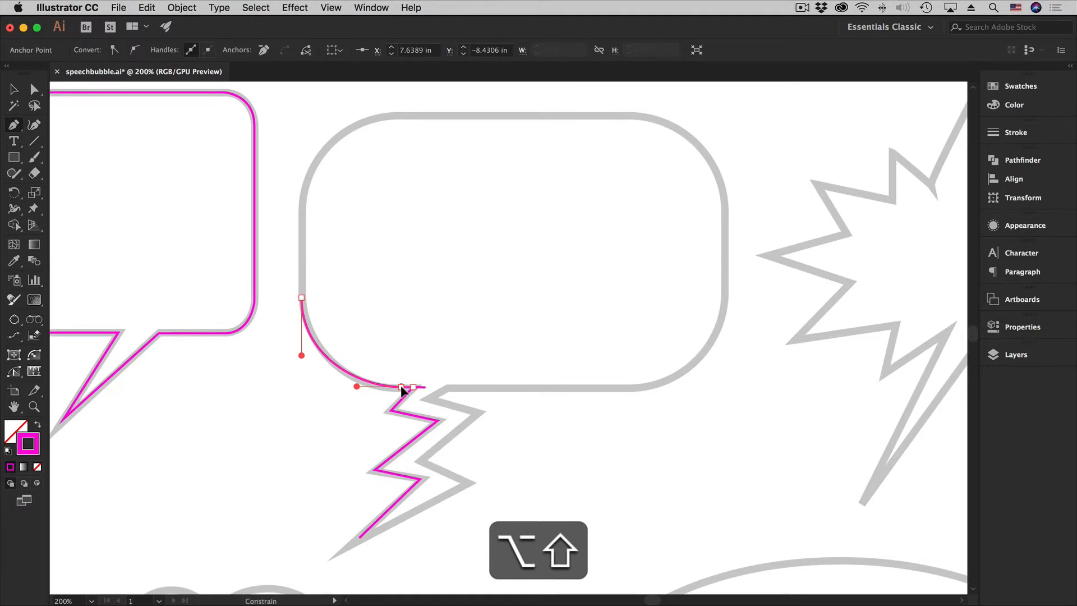
# Straighten the short bottom-edge segment beside the lightning tail by collapsing the handle of the tail's upper-left corner anchor.
pyautogui.moveTo(420, 387); pyautogui.dragTo(525, 295)
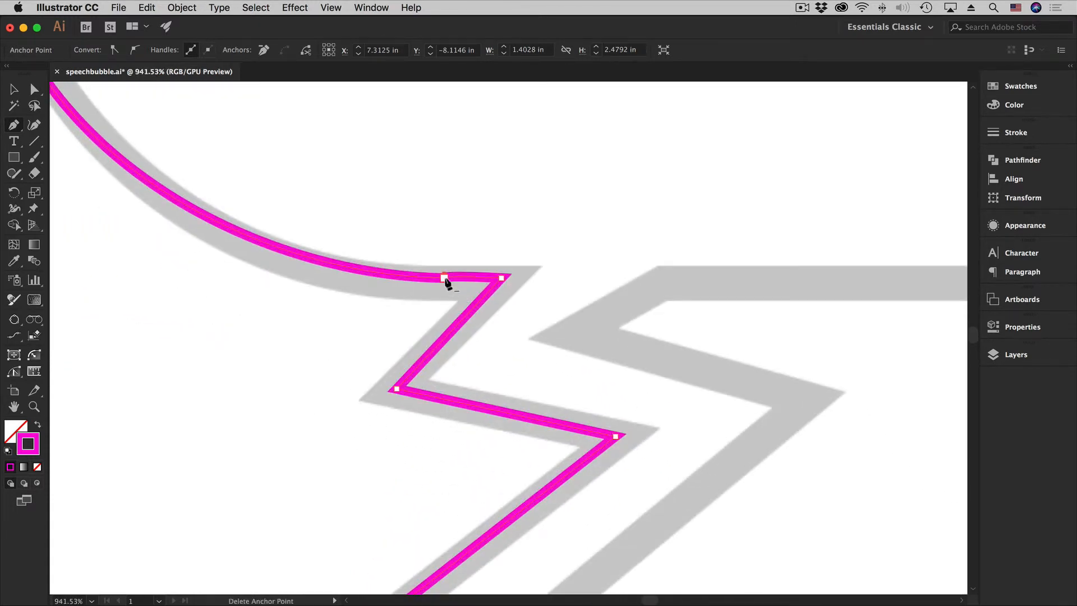
pyautogui.keyDown('alt'); pyautogui.click(501, 278); pyautogui.keyUp('alt')
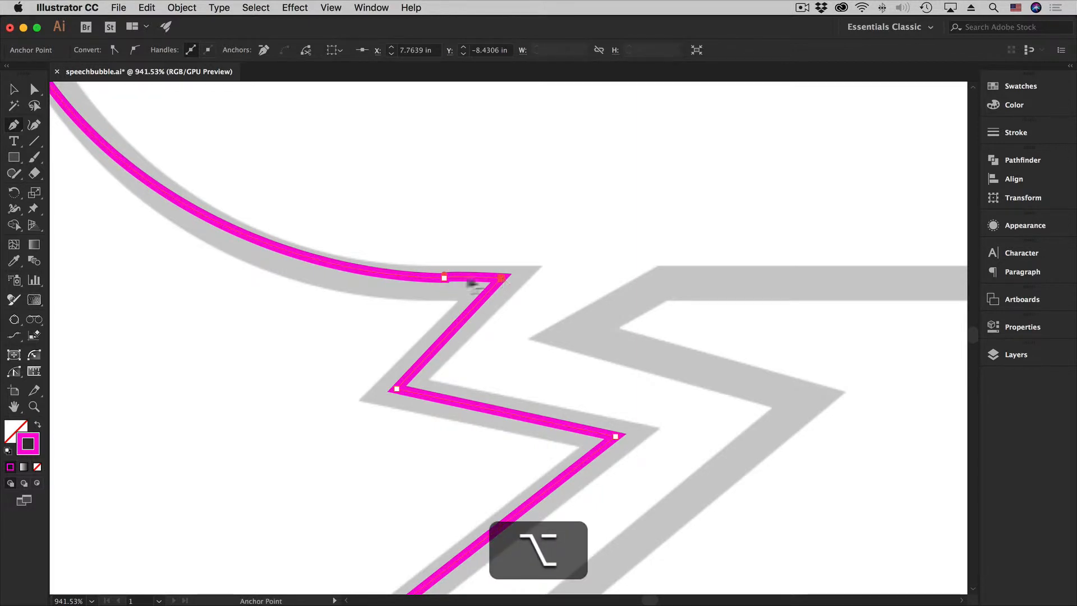
pyautogui.moveTo(444, 279); pyautogui.dragTo(480, 279)
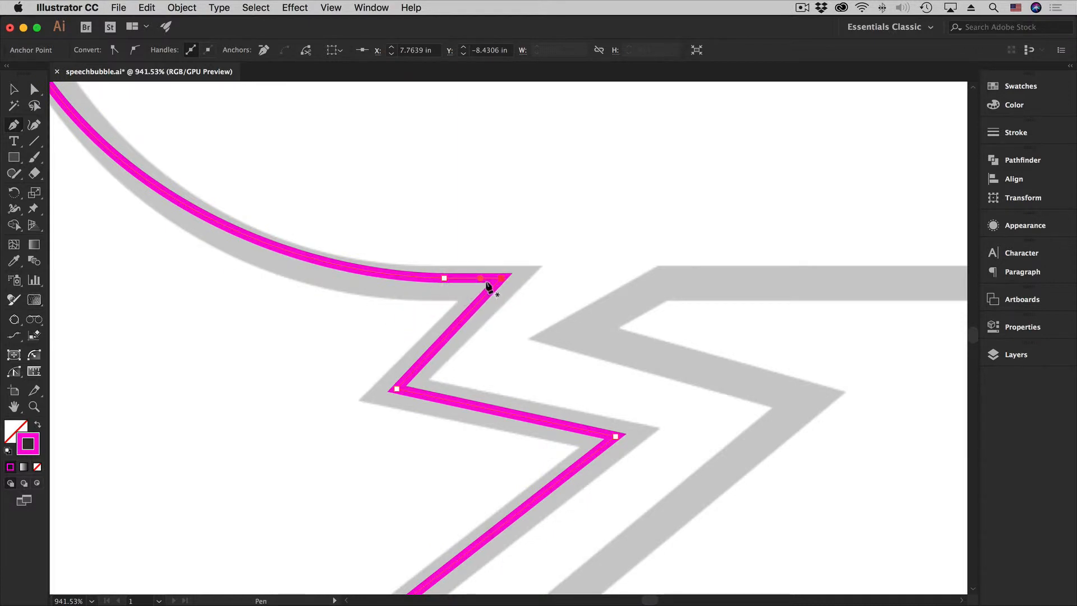
pyautogui.keyDown('super'); pyautogui.click(443, 279); pyautogui.keyUp('super')
pyautogui.press('alt')
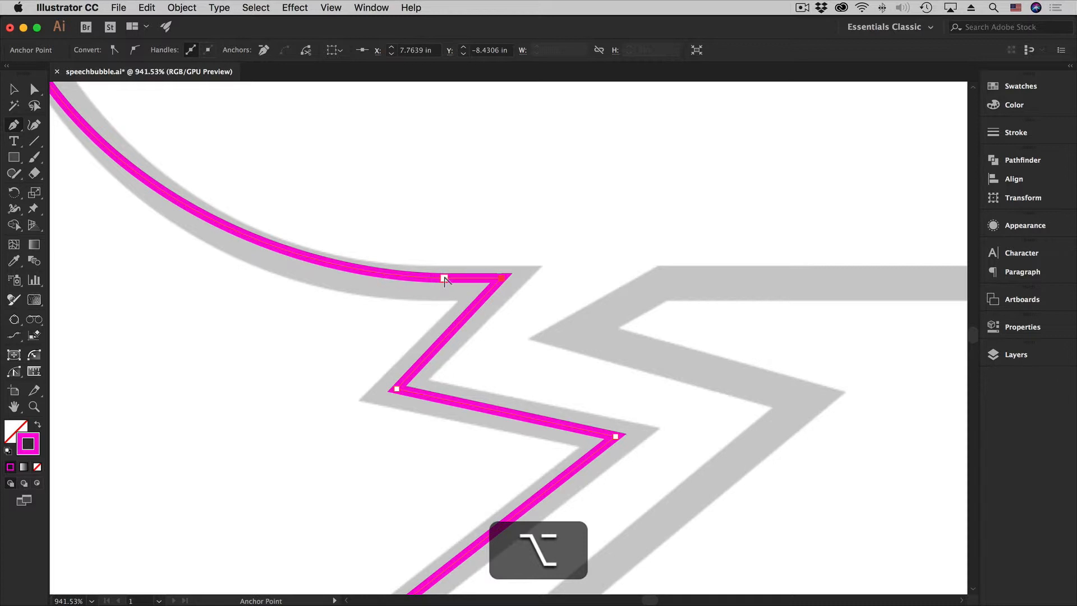
# Retract the handles of the anchor where the bottom edge meets the corner curve and pull out new horizontal ones.
pyautogui.keyDown('alt'); pyautogui.click(444, 278); pyautogui.keyUp('alt')
pyautogui.keyDown('alt'); pyautogui.keyDown('super'); pyautogui.click(416, 256); pyautogui.keyUp('super'); pyautogui.keyUp('alt')
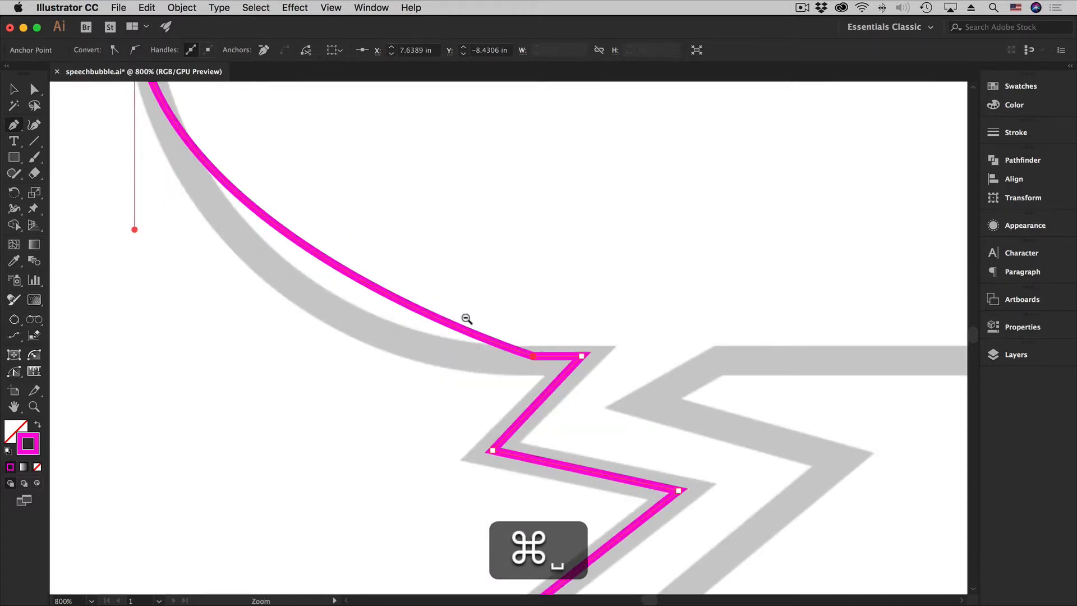
pyautogui.keyDown('alt'); pyautogui.keyDown('super'); pyautogui.click(466, 318); pyautogui.keyUp('super'); pyautogui.keyUp('alt')
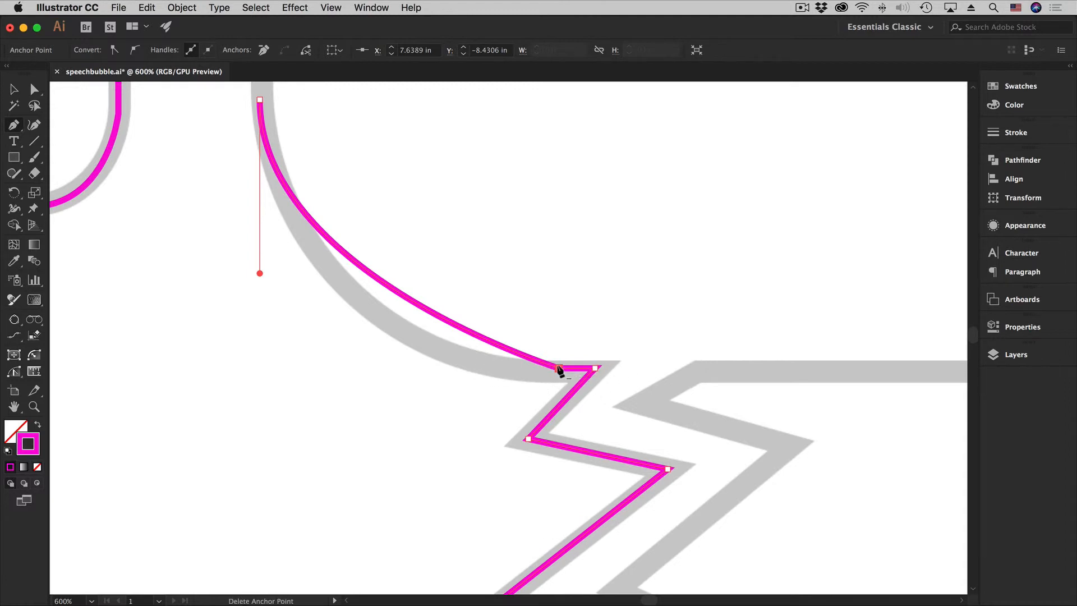
pyautogui.press('alt')
pyautogui.press('alt')
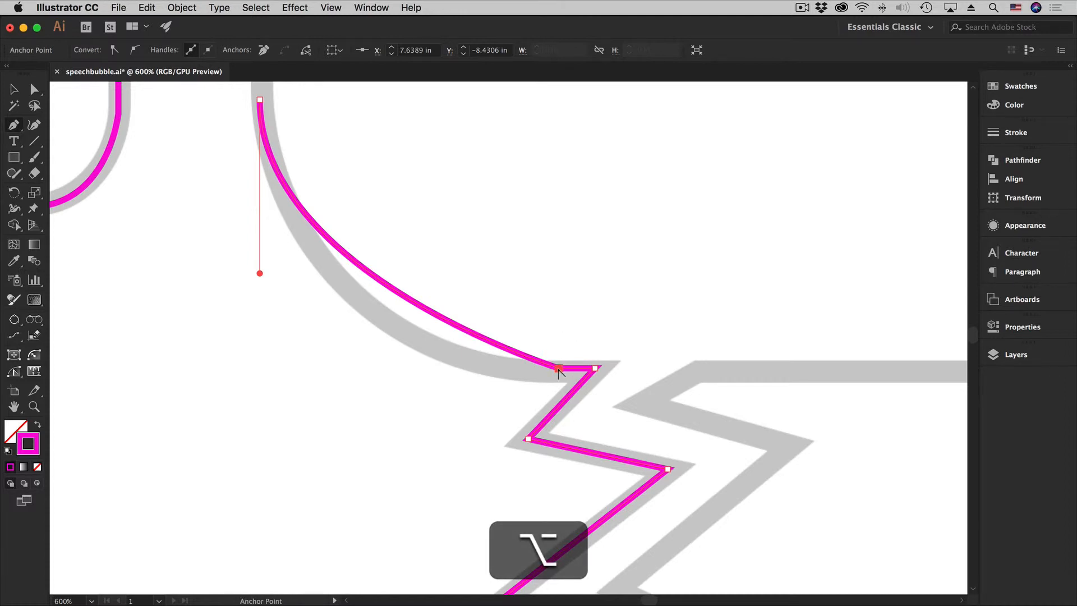
pyautogui.moveTo(558, 369); pyautogui.dragTo(442, 368)
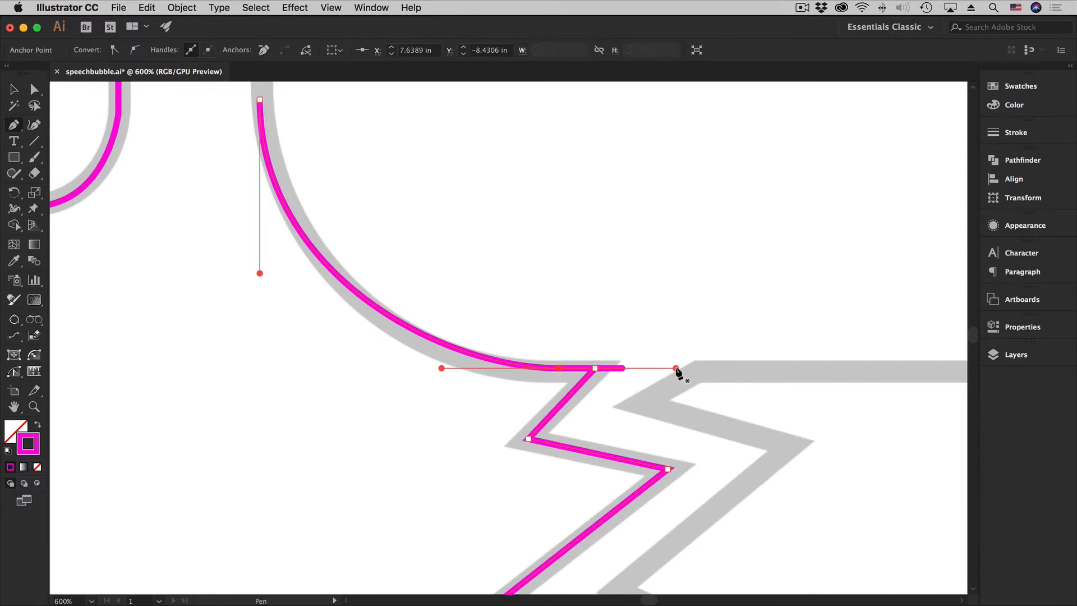
# Collapse the right handle of the bottom-edge curve anchor back onto the anchor, independently of its left handle.
pyautogui.press('alt')
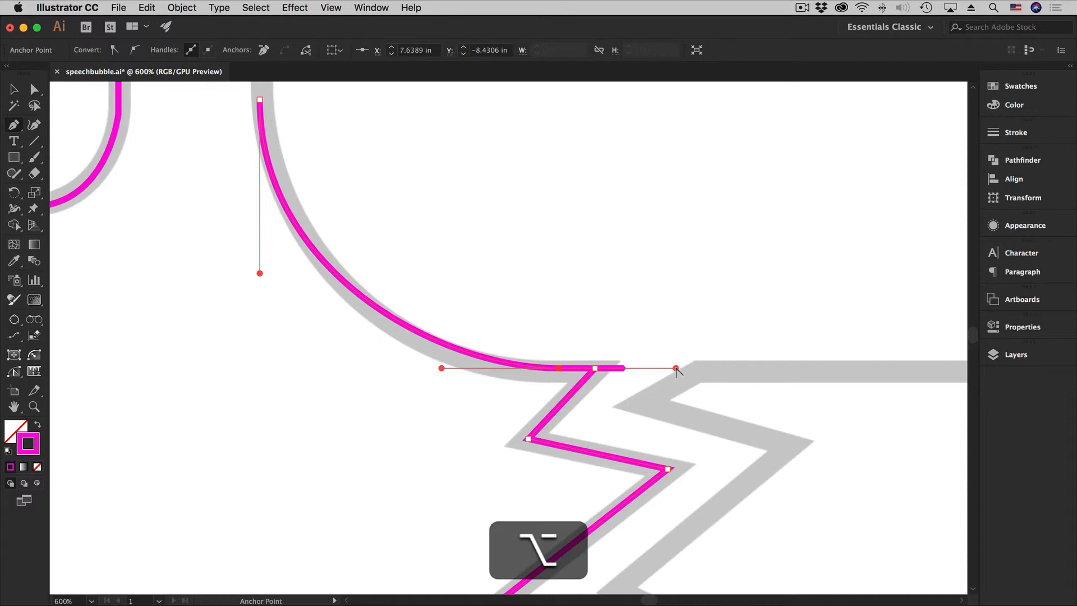
pyautogui.press('shift')
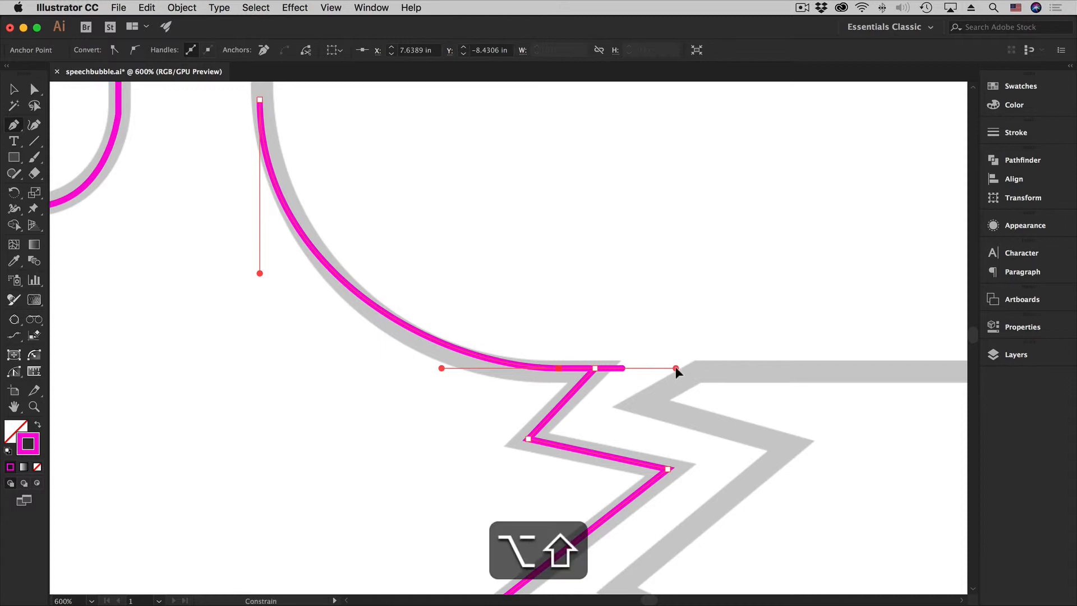
pyautogui.moveTo(675, 368); pyautogui.dragTo(575, 372)
# Move the bottom-edge curve anchor left along the edge to about X 7.58 in to fit the curve to the template.
pyautogui.moveTo(558, 367); pyautogui.dragTo(524, 455)
pyautogui.press('super+space')
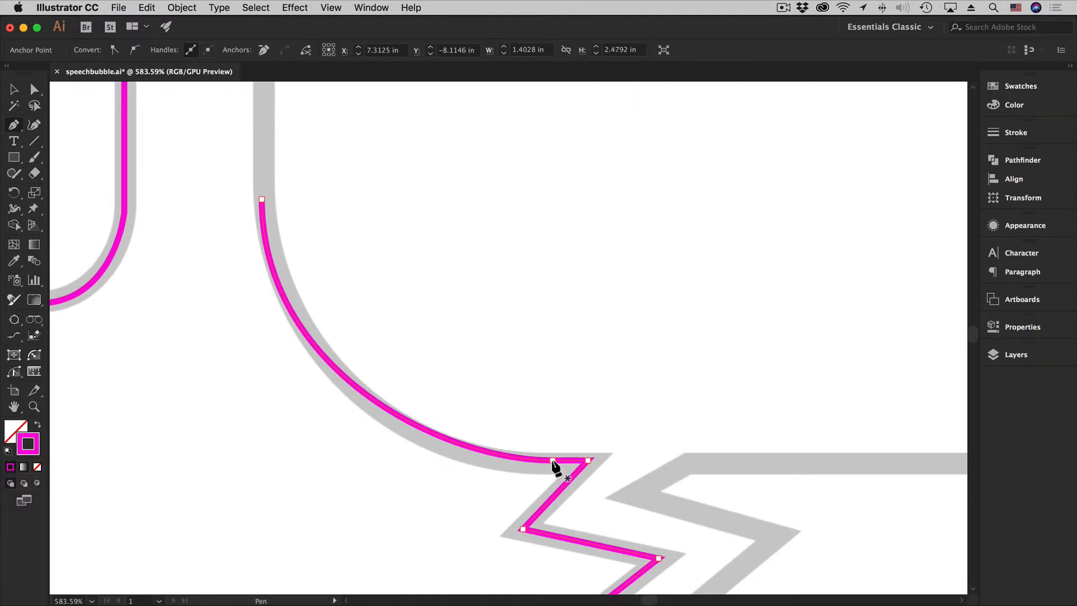
pyautogui.keyDown('super'); pyautogui.click(553, 460); pyautogui.keyUp('super')
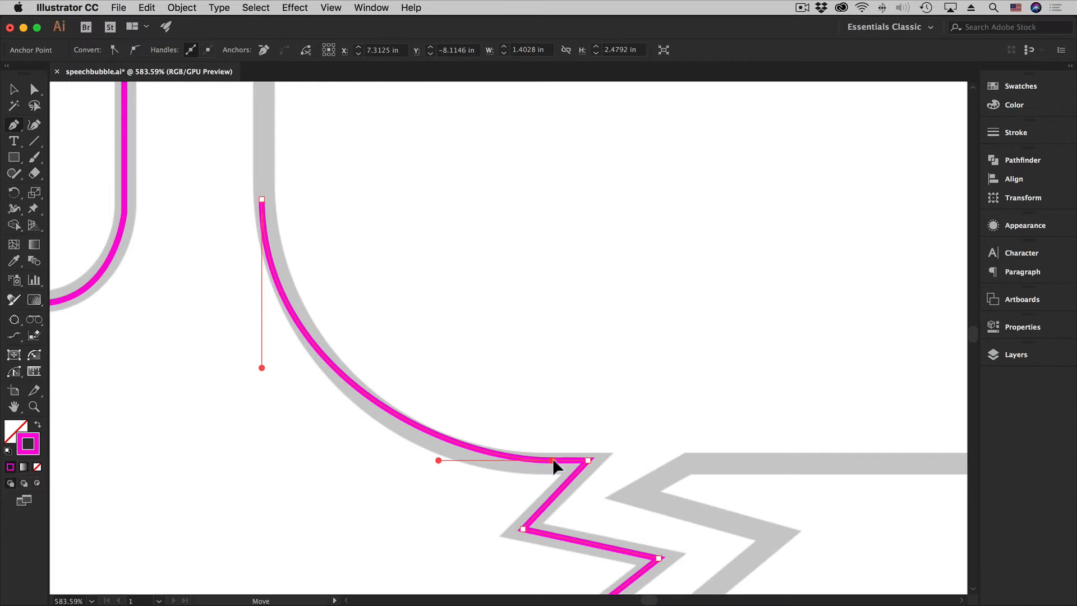
pyautogui.moveTo(553, 458); pyautogui.dragTo(526, 461)
pyautogui.moveTo(526, 461); pyautogui.dragTo(534, 459)
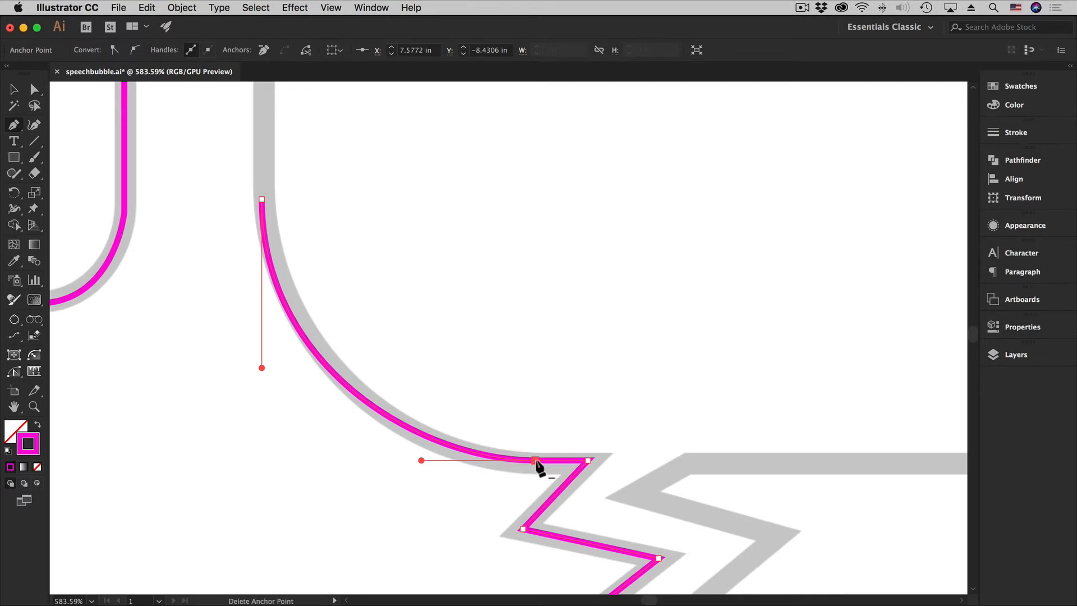
# Delete the bottom-edge curve anchor so a single curve runs from the bubble's left side to the tail's upper corner.
pyautogui.press('super+space')
pyautogui.moveTo(515, 441); pyautogui.dragTo(519, 257)
pyautogui.press('space')
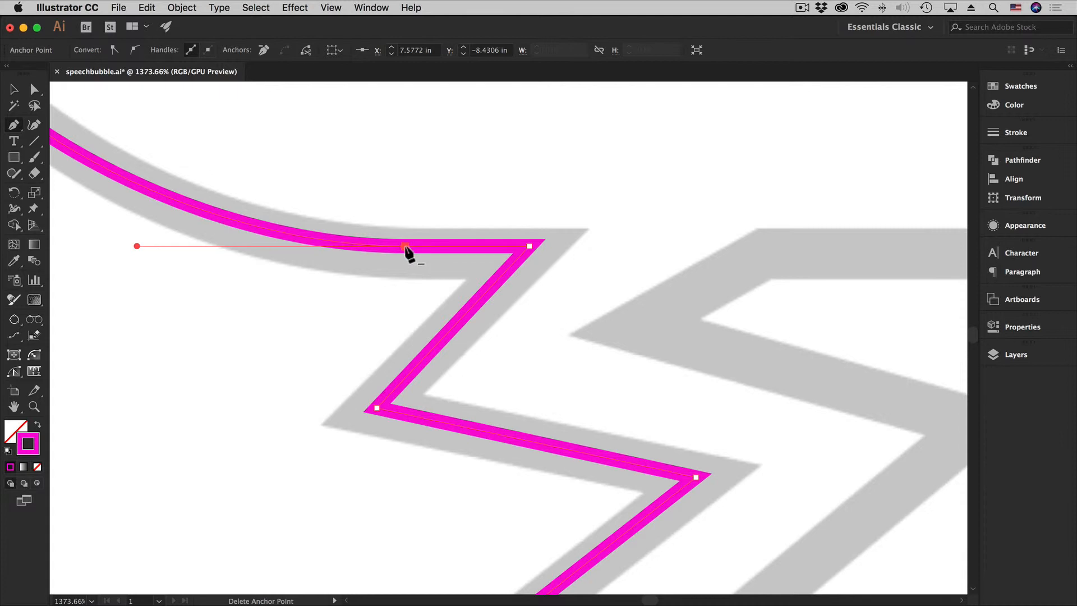
pyautogui.click(404, 246)
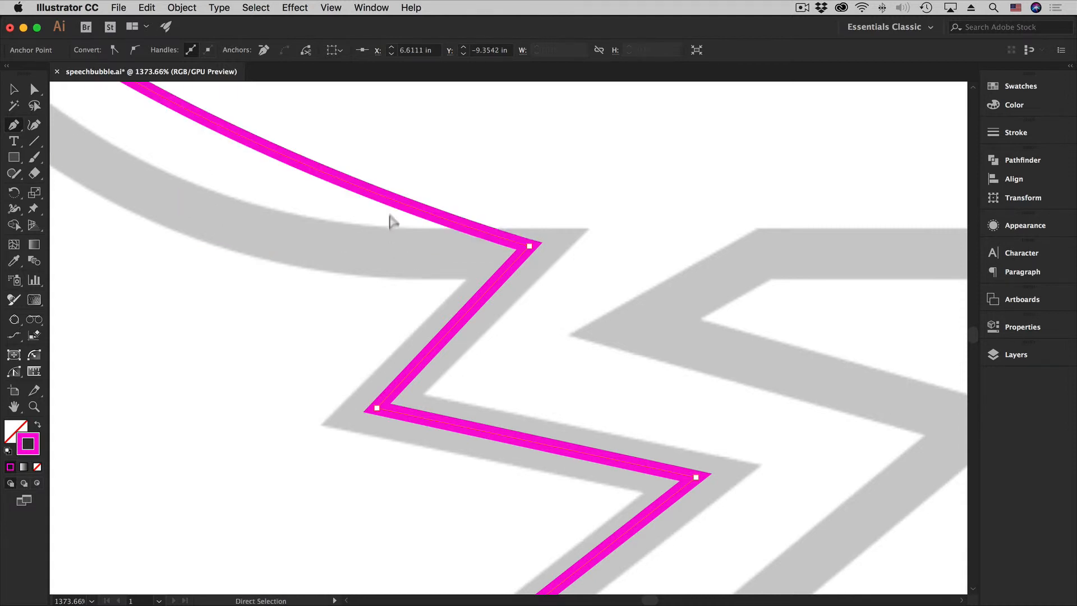
pyautogui.keyDown('alt'); pyautogui.keyDown('super'); pyautogui.click(409, 210); pyautogui.keyUp('super'); pyautogui.keyUp('alt')
pyautogui.keyDown('alt'); pyautogui.keyDown('super'); pyautogui.click(429, 263); pyautogui.keyUp('super'); pyautogui.keyUp('alt')
pyautogui.keyDown('alt'); pyautogui.keyDown('super'); pyautogui.click(432, 334); pyautogui.keyUp('super'); pyautogui.keyUp('alt')
pyautogui.keyDown('alt'); pyautogui.keyDown('super'); pyautogui.click(443, 343); pyautogui.keyUp('super'); pyautogui.keyUp('alt')
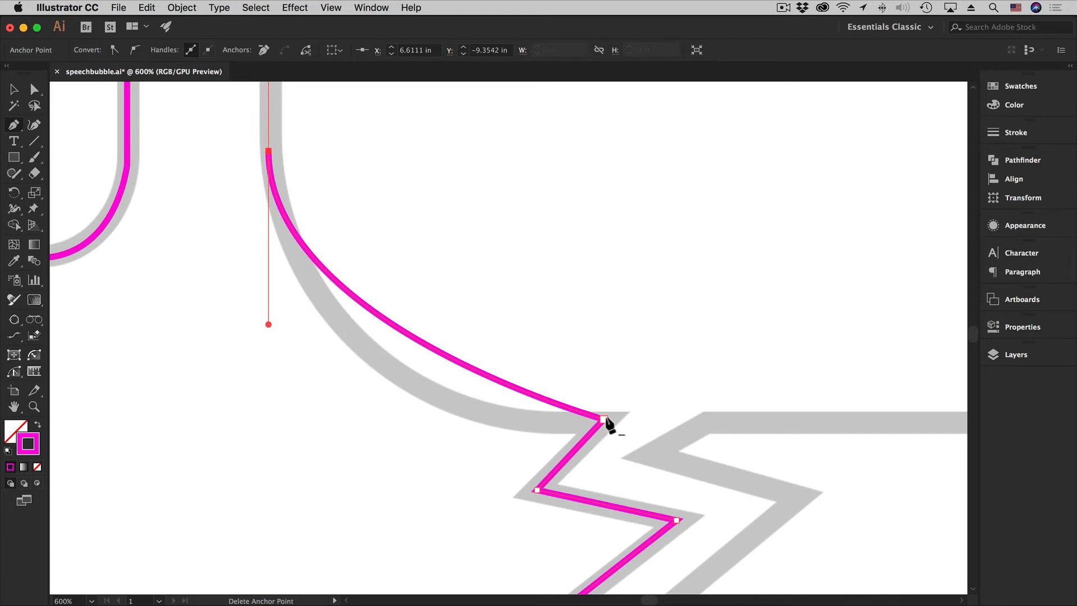
# Pull a direction handle down and left from the tail's upper-left corner anchor, with its opposite handle collapsed.
pyautogui.press('alt')
pyautogui.keyDown('alt'); pyautogui.click(603, 419); pyautogui.keyUp('alt')
pyautogui.moveTo(602, 419); pyautogui.dragTo(528, 422)
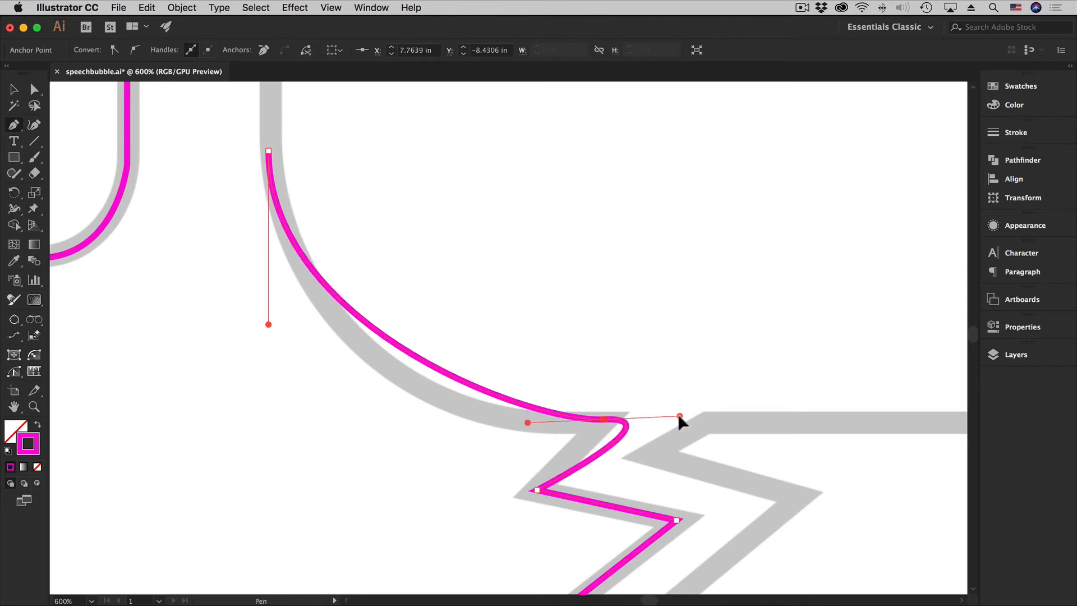
pyautogui.moveTo(630, 430); pyautogui.dragTo(469, 447)
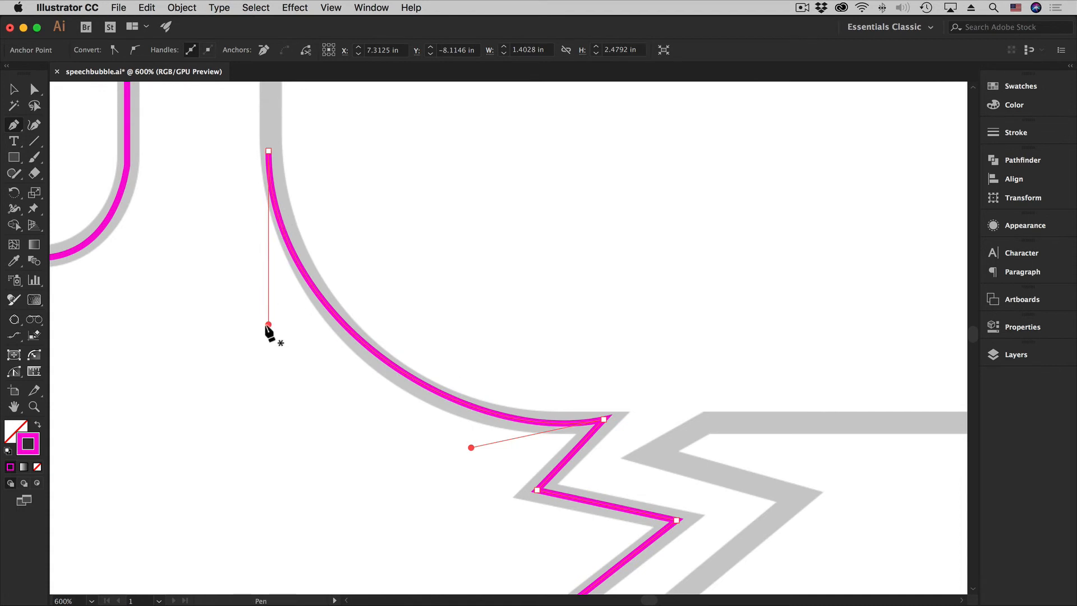
# Shorten the lower handle of the left-side anchor and lengthen the tail corner's left handle to center the curve on the template.
pyautogui.press('alt')
pyautogui.moveTo(268, 324); pyautogui.dragTo(269, 272)
pyautogui.press('alt')
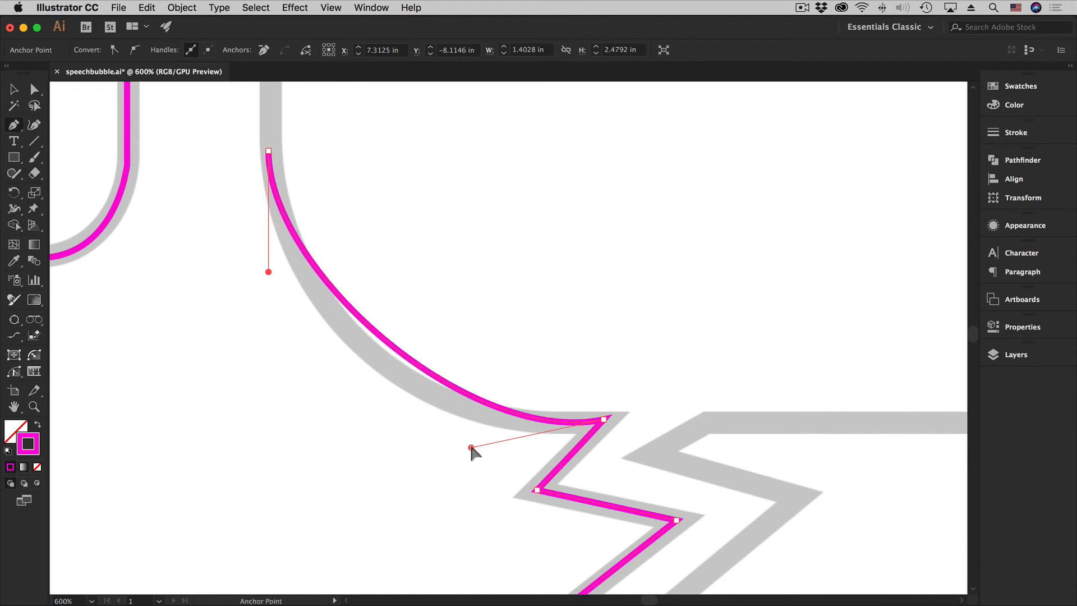
pyautogui.moveTo(471, 448); pyautogui.dragTo(402, 454)
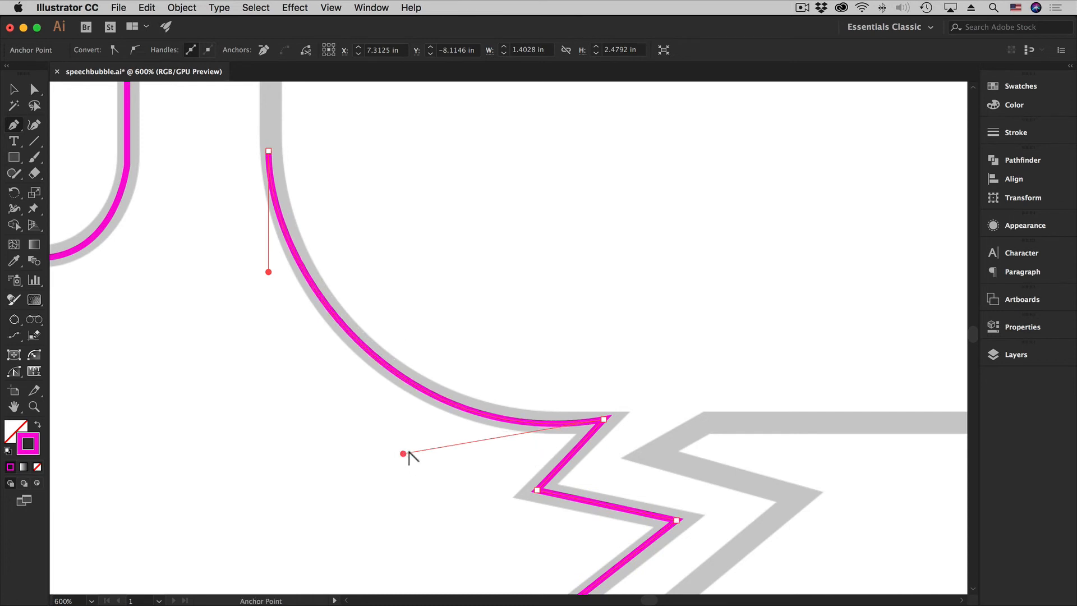
# Nudge the tail's upper-left corner anchor right to about X 7.78 in to match the template, and deselect the path.
pyautogui.press('super')
pyautogui.press('super')
pyautogui.press('super')
pyautogui.moveTo(604, 420); pyautogui.dragTo(613, 421)
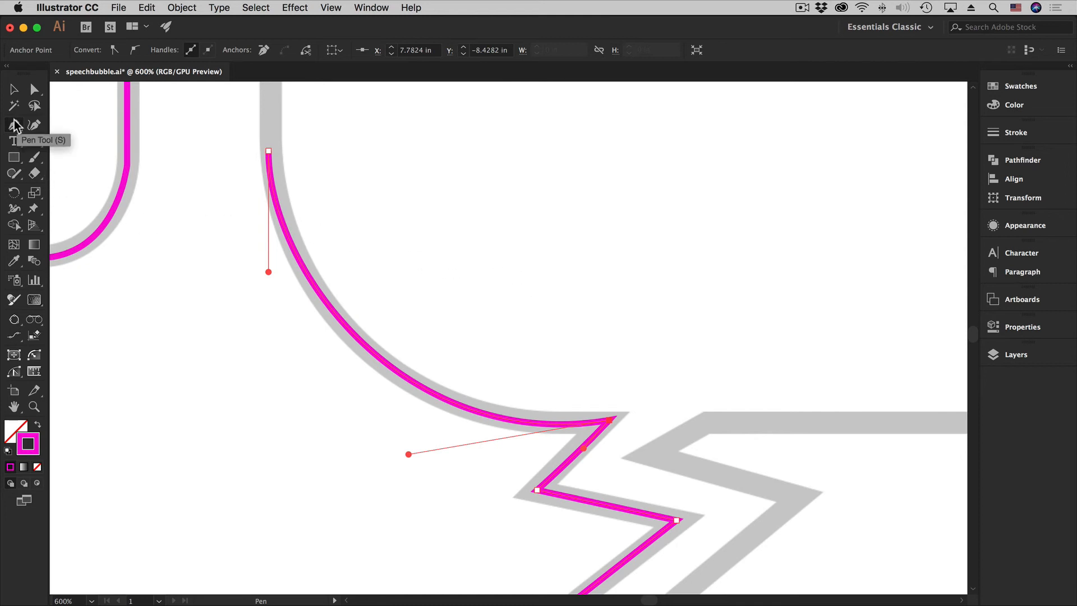
pyautogui.press('alt')
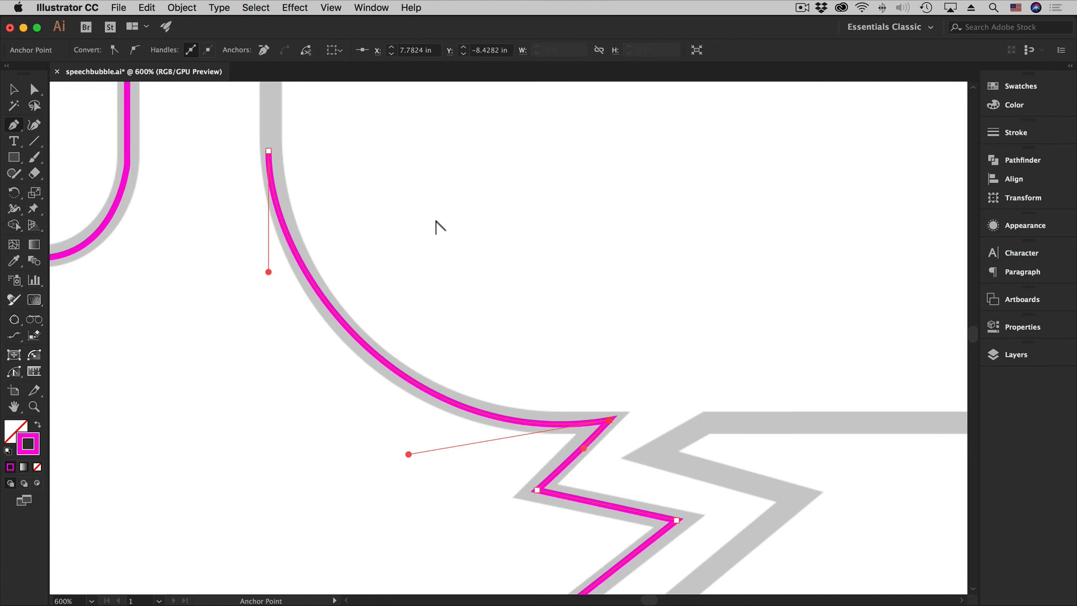
pyautogui.press('super')
pyautogui.keyDown('super'); pyautogui.click(443, 223); pyautogui.keyUp('super')
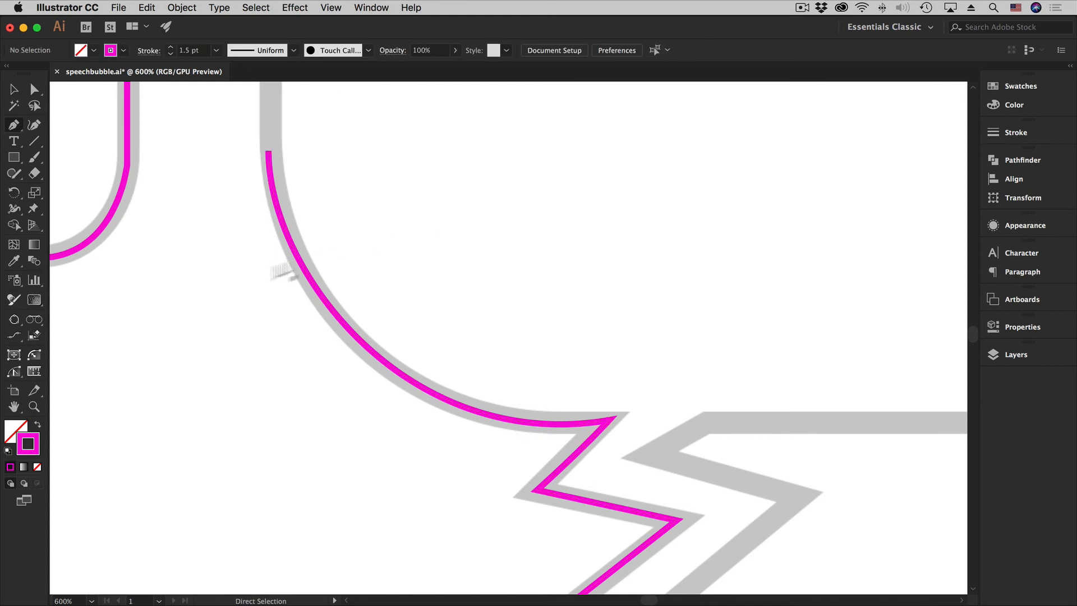
# Fine-tune the corner curve by slightly lengthening the left-side anchor's lower handle and raising the tail corner's left handle.
pyautogui.keyDown('super'); pyautogui.click(268, 151); pyautogui.keyUp('super')
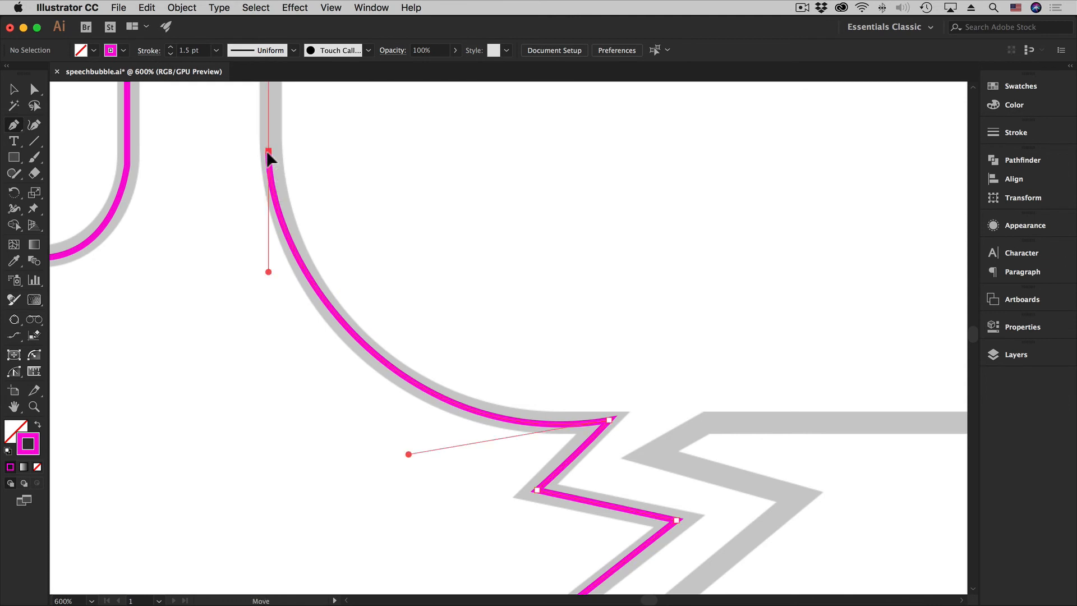
pyautogui.keyDown('super'); pyautogui.click(611, 422); pyautogui.keyUp('super')
pyautogui.keyDown('super'); pyautogui.click(537, 490); pyautogui.keyUp('super')
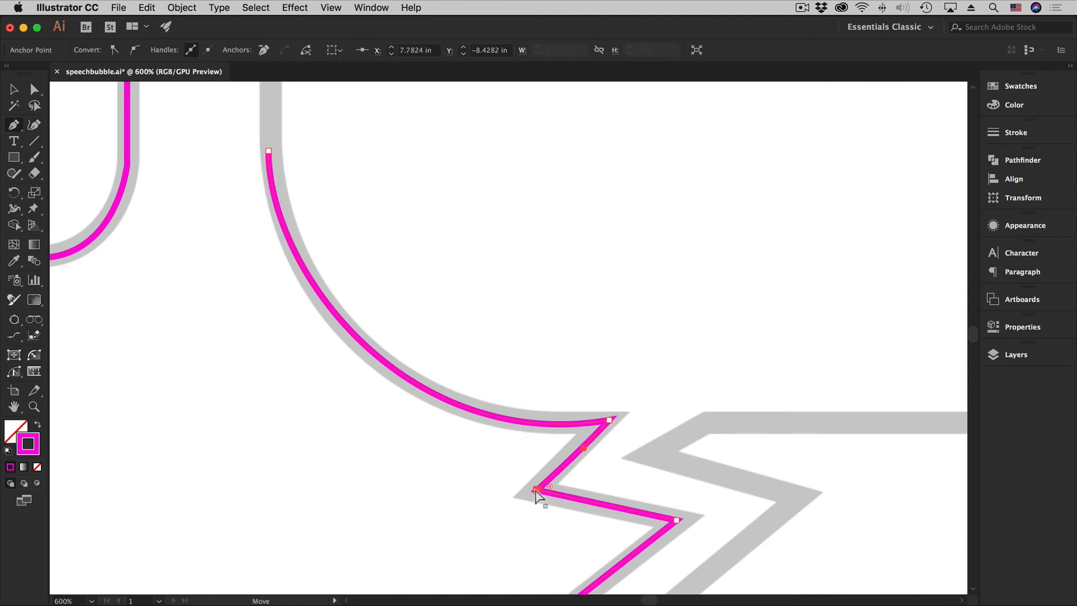
pyautogui.keyDown('super'); pyautogui.click(678, 521); pyautogui.keyUp('super')
pyautogui.keyDown('super'); pyautogui.click(611, 421); pyautogui.keyUp('super')
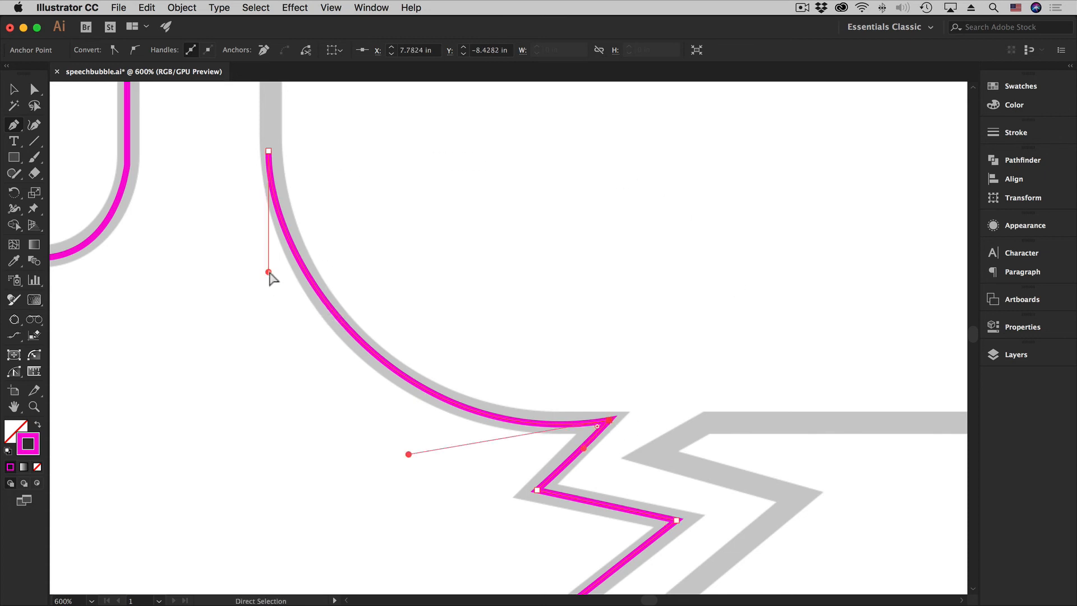
pyautogui.moveTo(269, 272)
pyautogui.mouseDown()
pyautogui.moveTo(271, 250)
pyautogui.moveTo(271, 279)
pyautogui.mouseUp()
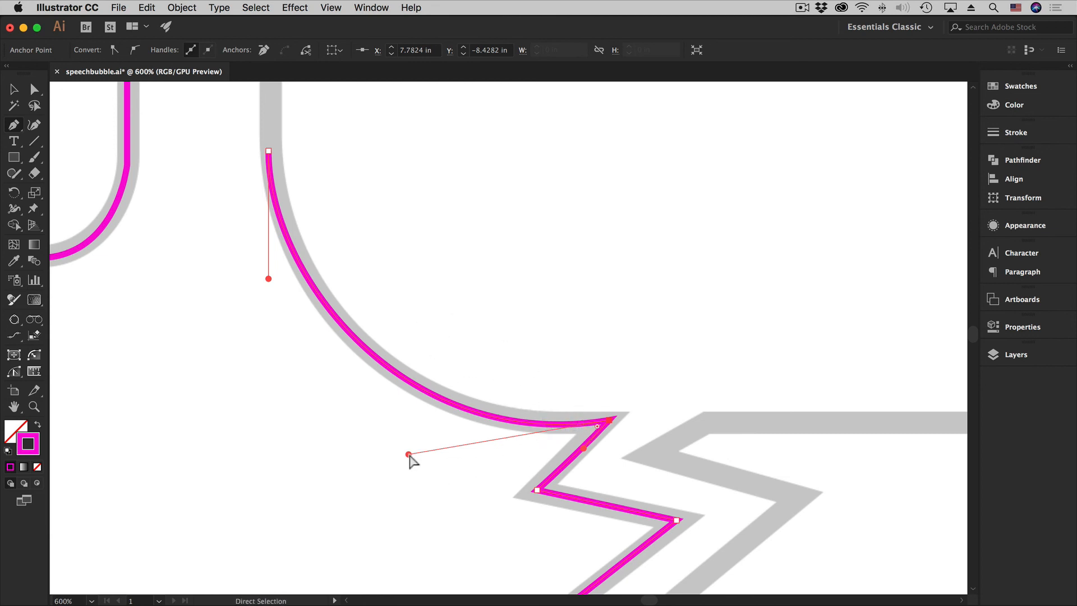
pyautogui.moveTo(409, 454)
pyautogui.mouseDown()
pyautogui.moveTo(466, 448)
pyautogui.moveTo(409, 452)
pyautogui.mouseUp()
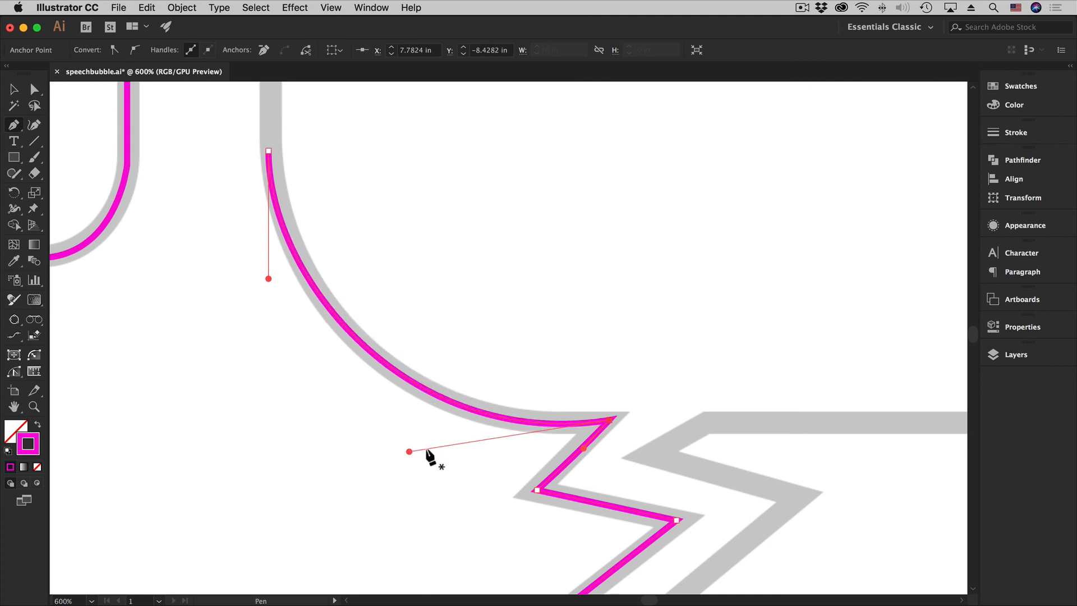
pyautogui.keyDown('alt'); pyautogui.keyDown('super'); pyautogui.click(646, 413); pyautogui.keyUp('super'); pyautogui.keyUp('alt')
pyautogui.keyDown('alt'); pyautogui.keyDown('super'); pyautogui.click(609, 385); pyautogui.keyUp('super'); pyautogui.keyUp('alt')
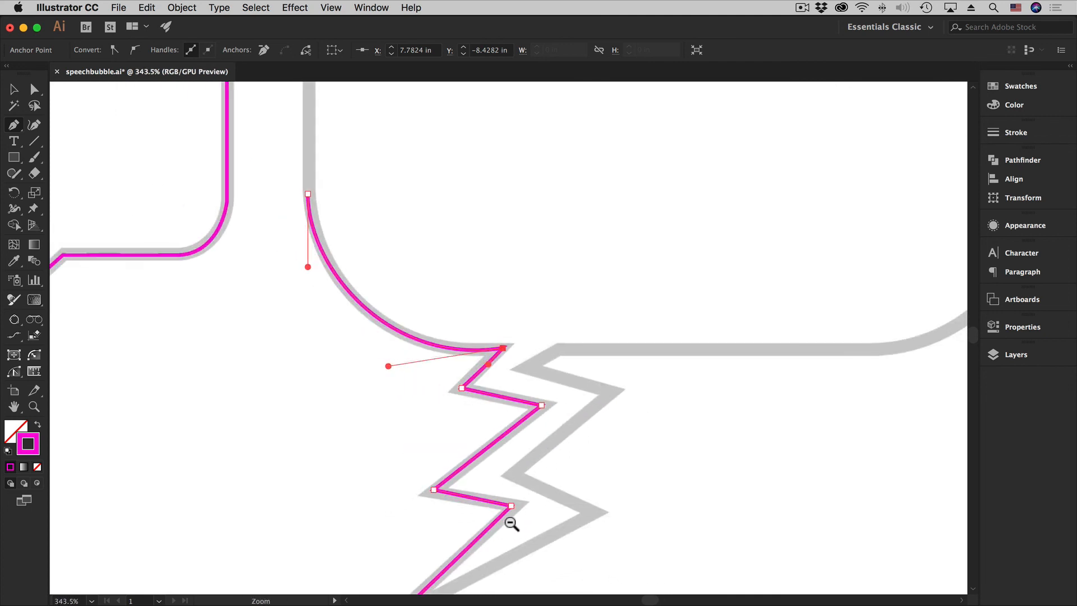
pyautogui.moveTo(572, 289); pyautogui.dragTo(607, 465)
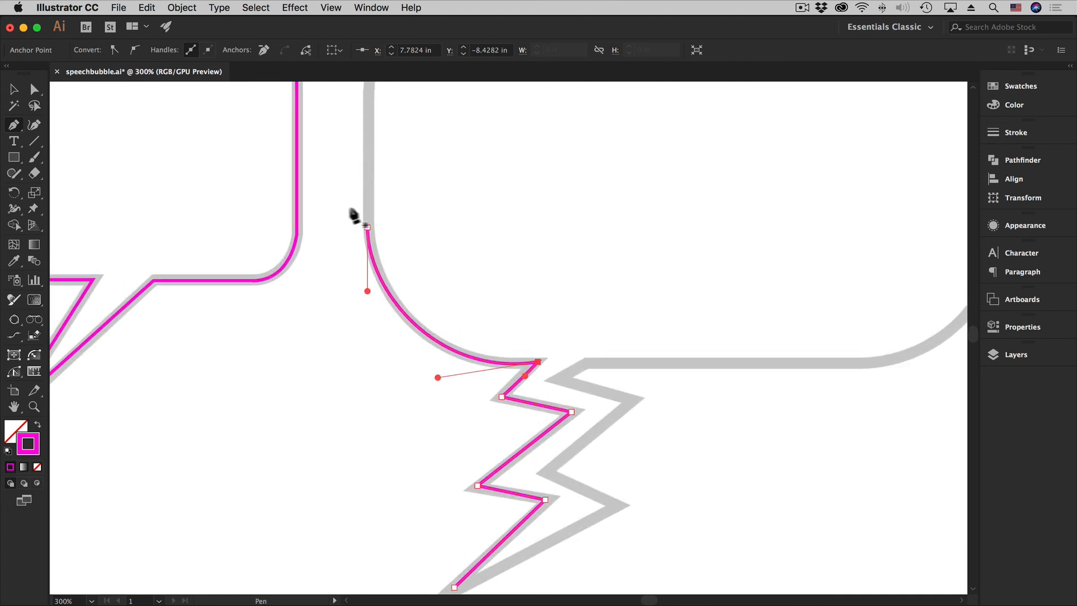